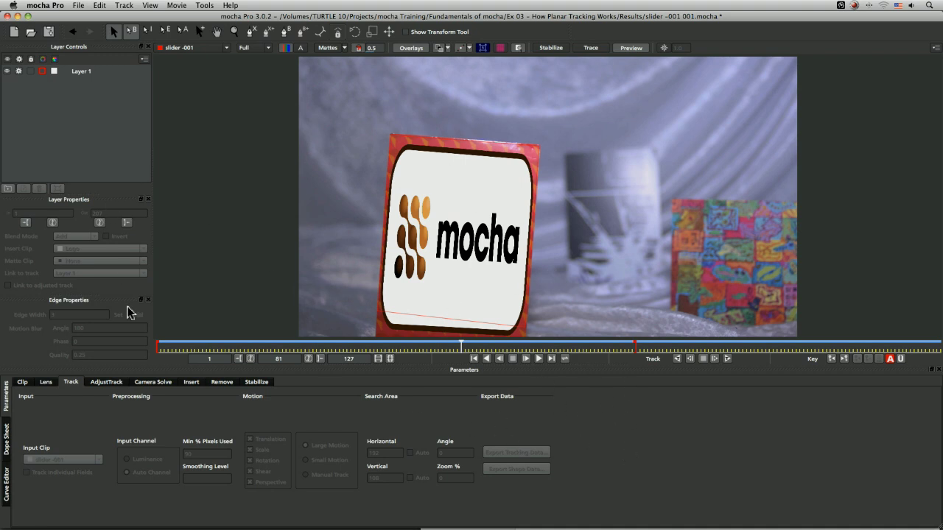
- Select Layer 1 and scrub the timeline to confirm the track follows the sign
click(78, 72)
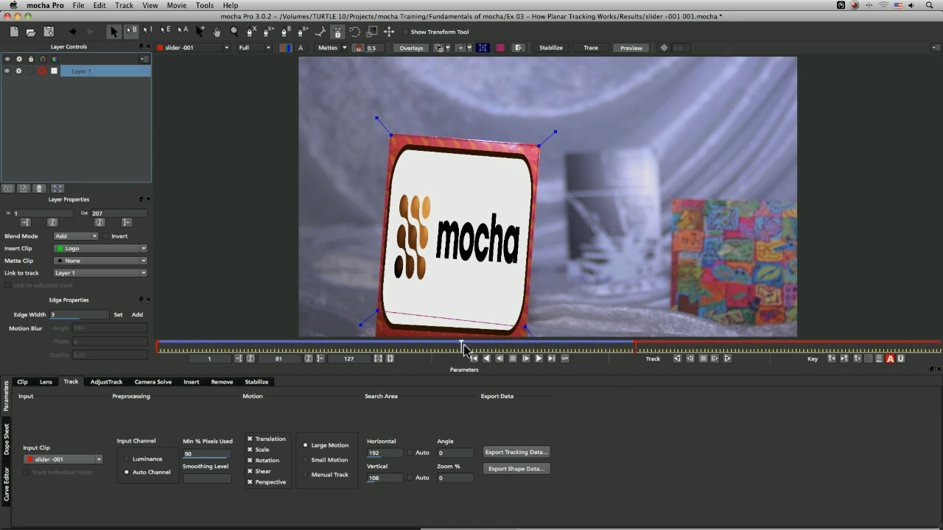
drag(463, 348, 157, 344)
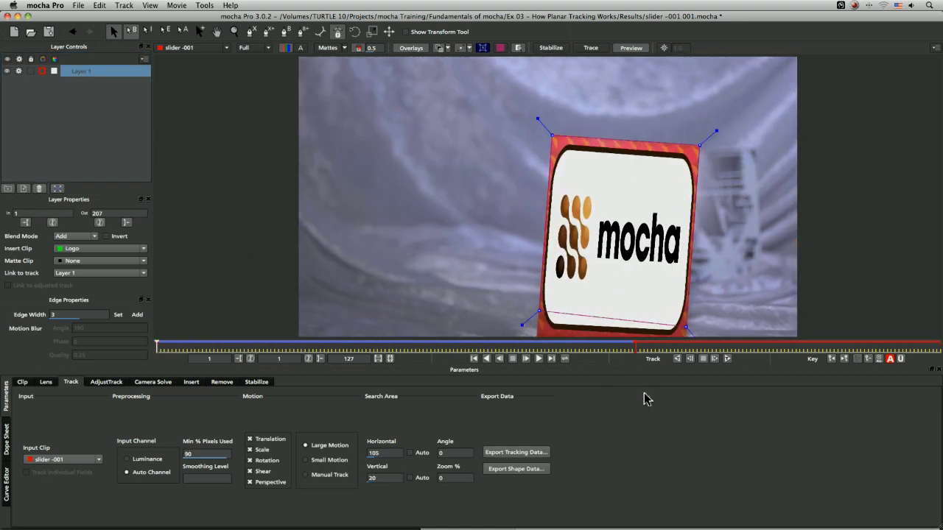
- Export Layer 1's tracking as Final Cut Basic Motion (*.xml) named 'Transform Data – FCP'
click(542, 454)
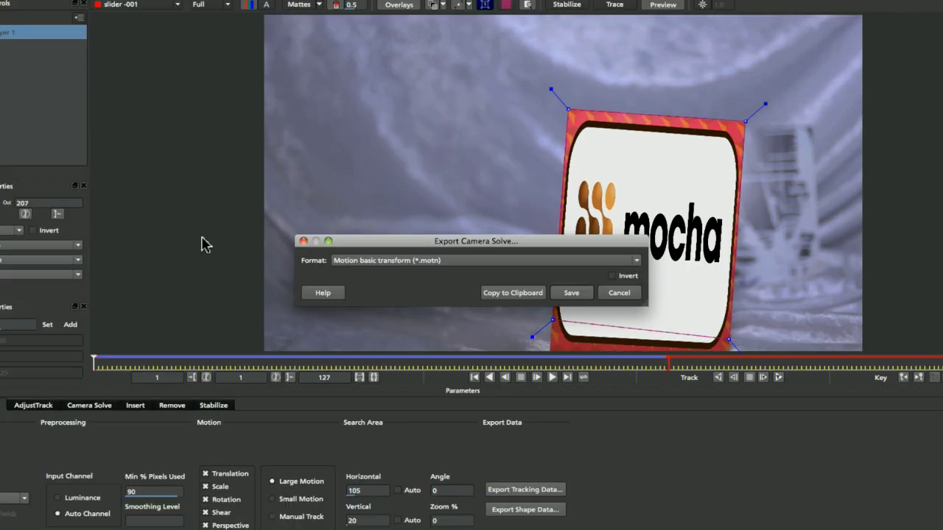
click(474, 264)
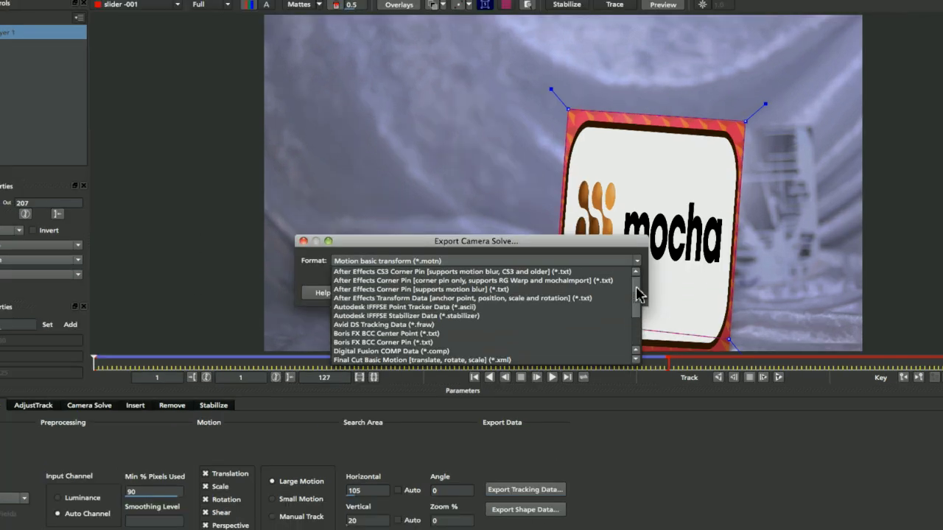
drag(639, 295, 636, 336)
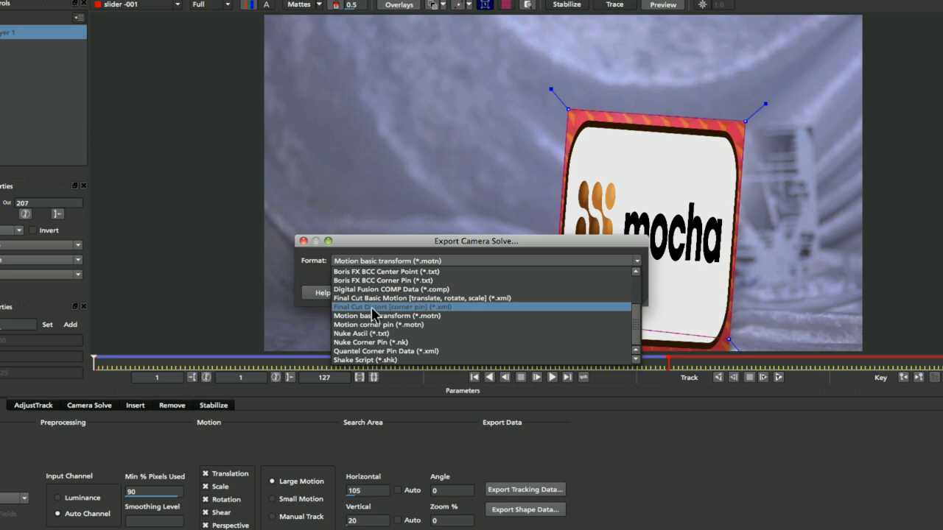
click(504, 306)
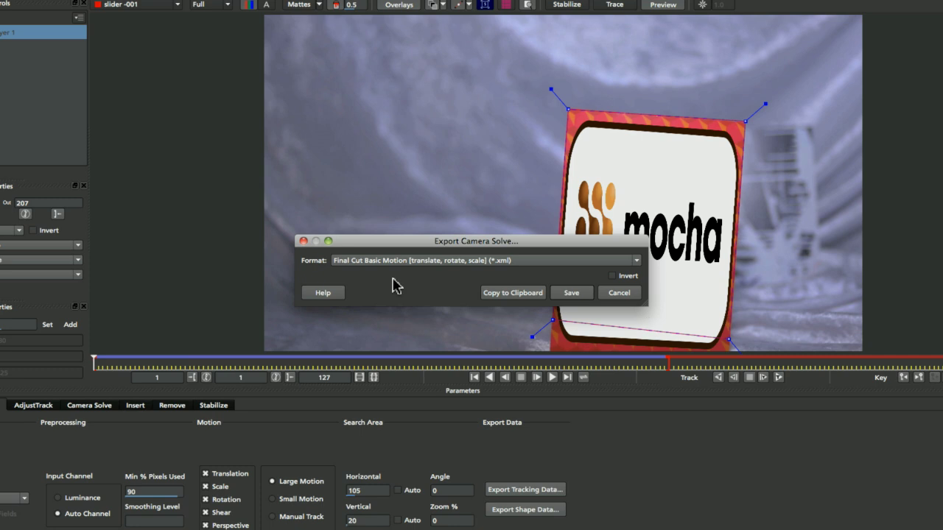
click(572, 293)
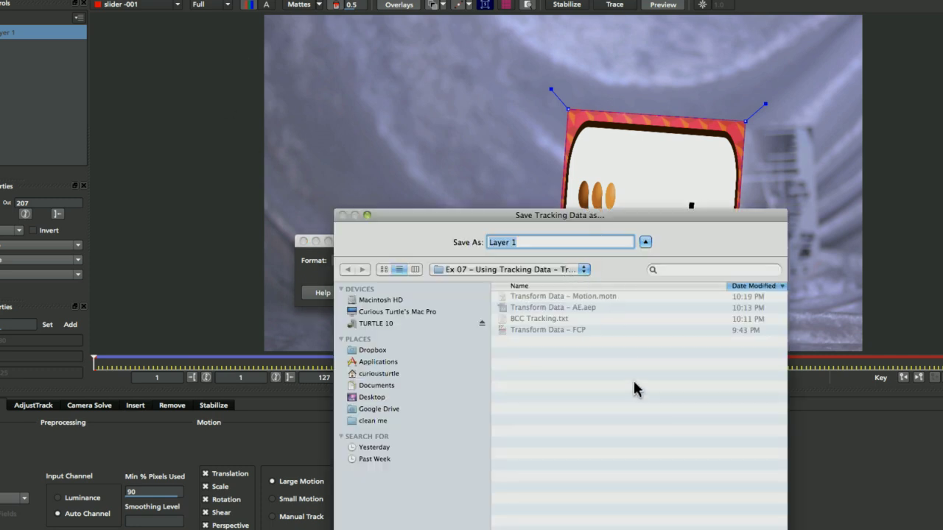
text(Transform Data – FCP)
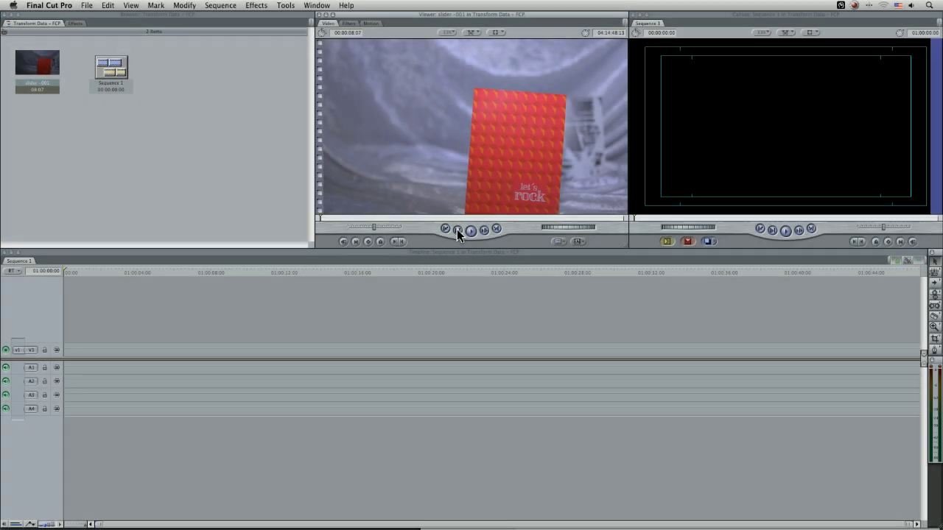
- Import XML from the Browser and choose the file Transform Data – FCP.xml
right_click(187, 73)
mouse_move(189, 69)
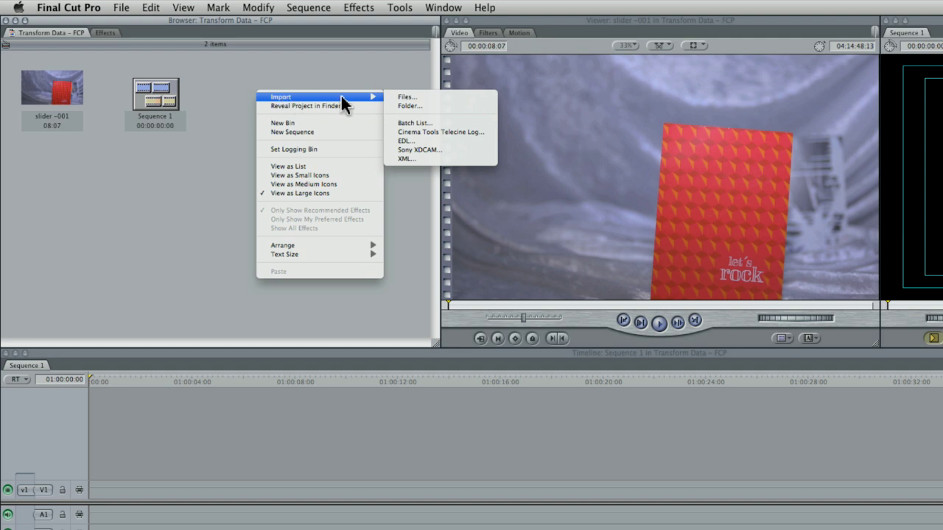
click(433, 159)
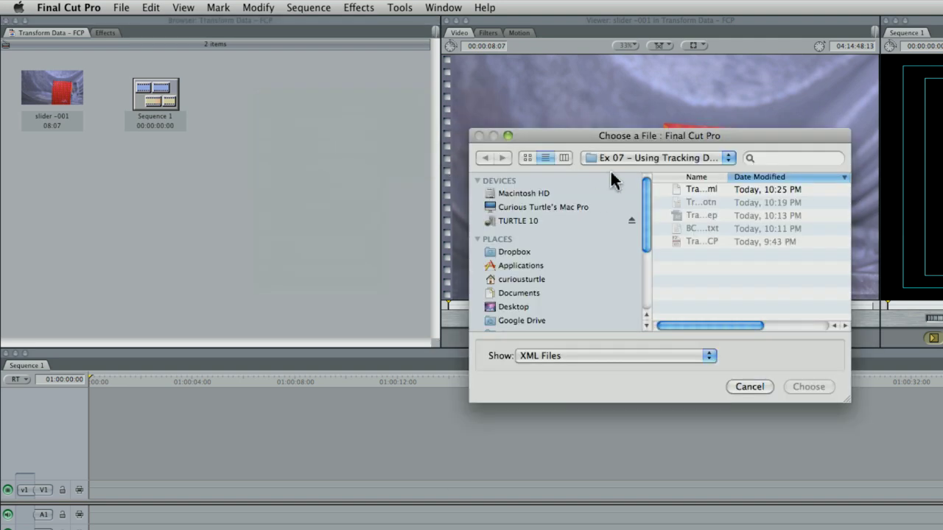
drag(728, 177, 786, 177)
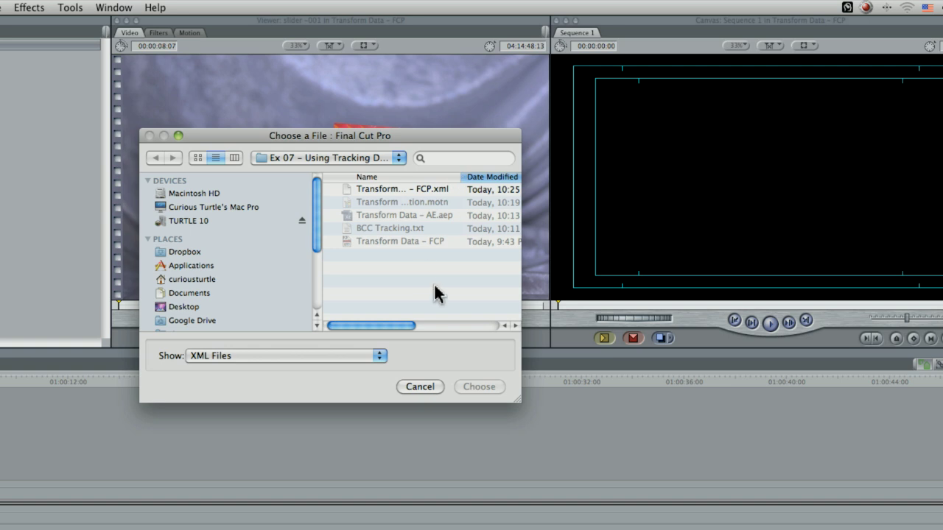
drag(529, 401, 868, 467)
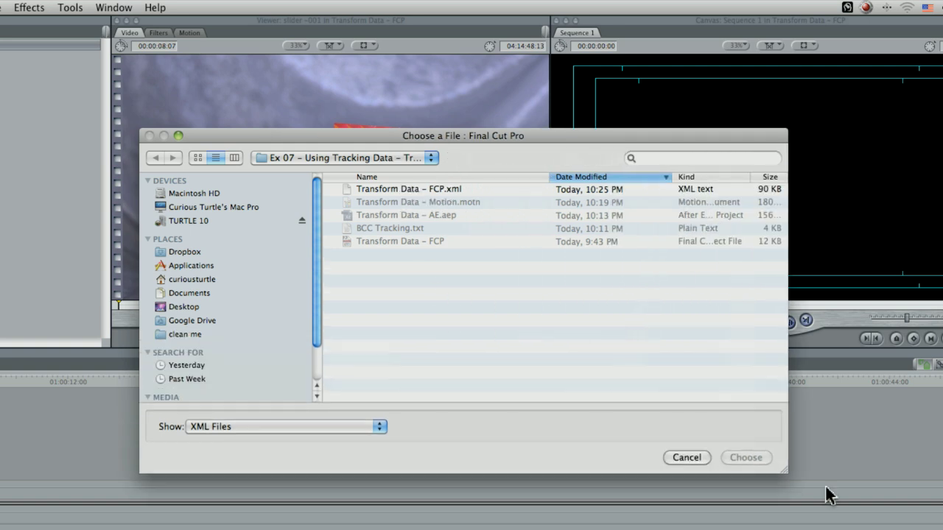
click(423, 188)
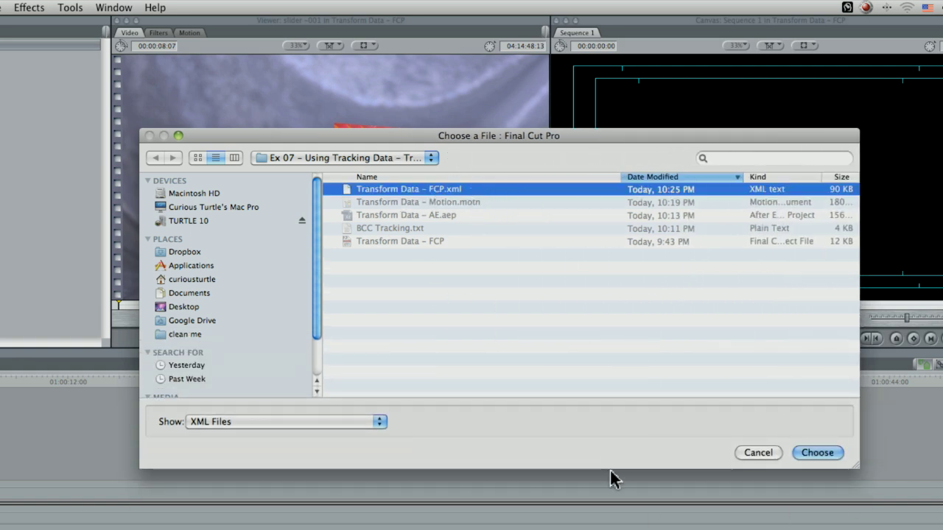
click(815, 452)
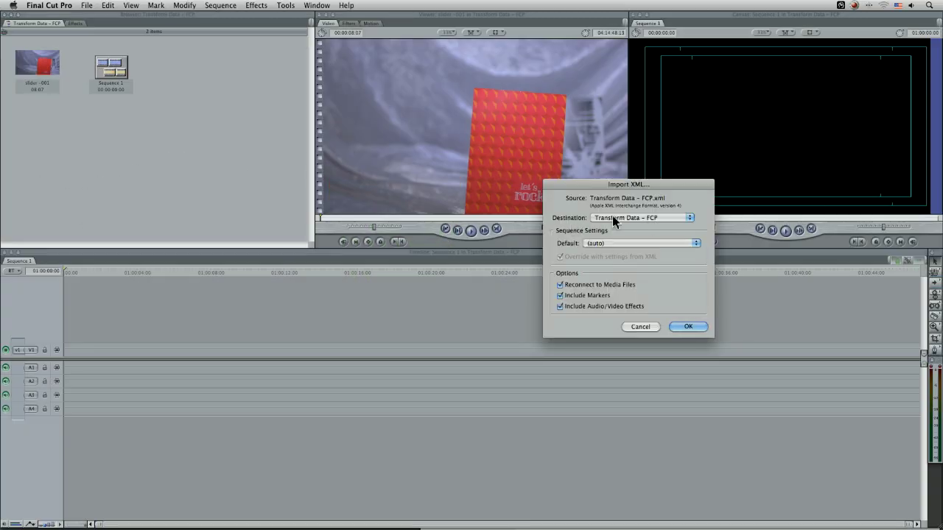
- Set the import destination to the Transform Data - FCP project, keeping the sequence preset at (auto)
click(635, 218)
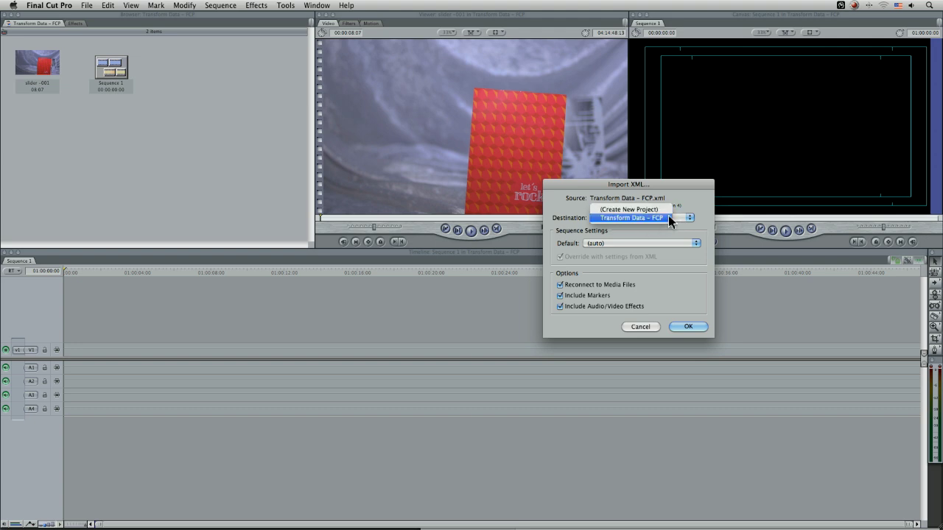
click(641, 218)
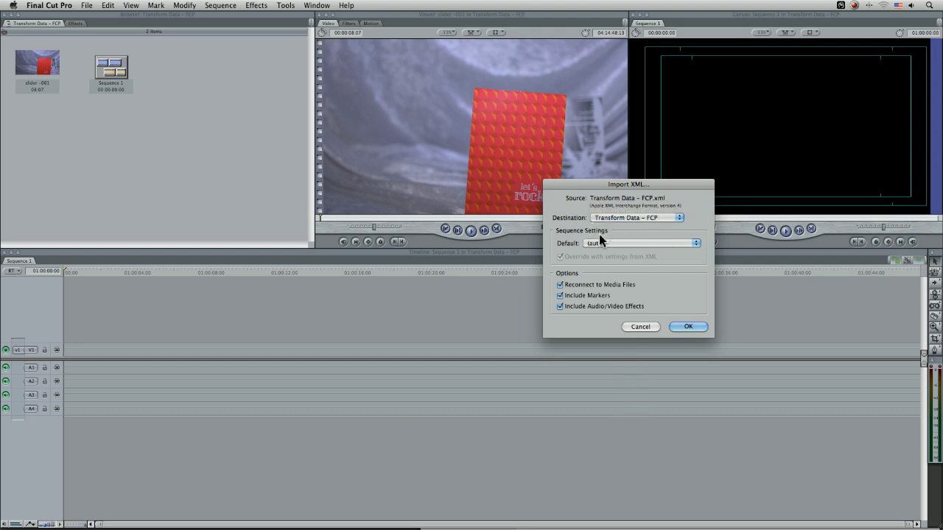
click(646, 245)
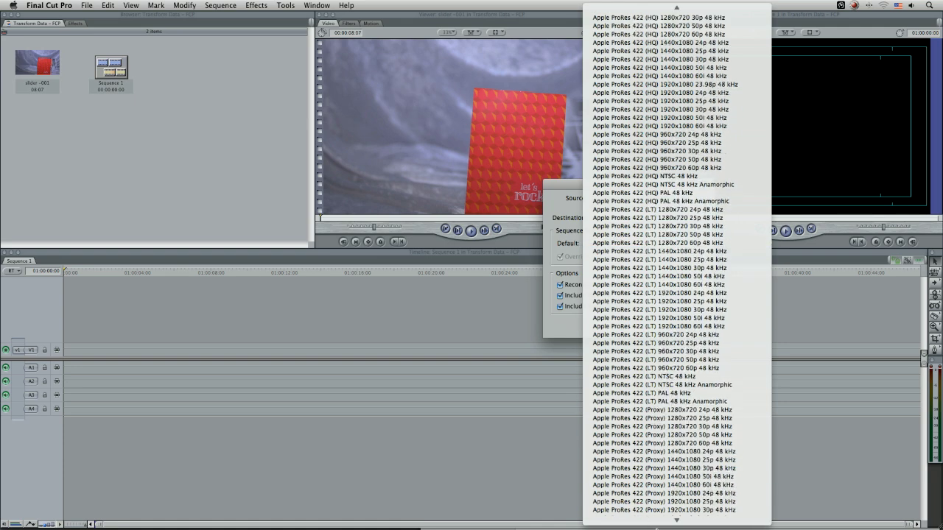
scroll(657, 516, down, 20)
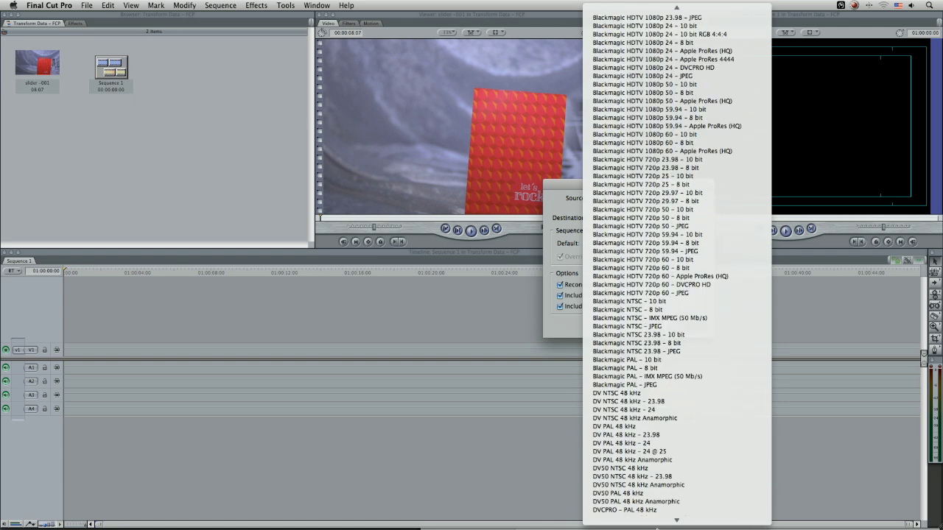
click(569, 234)
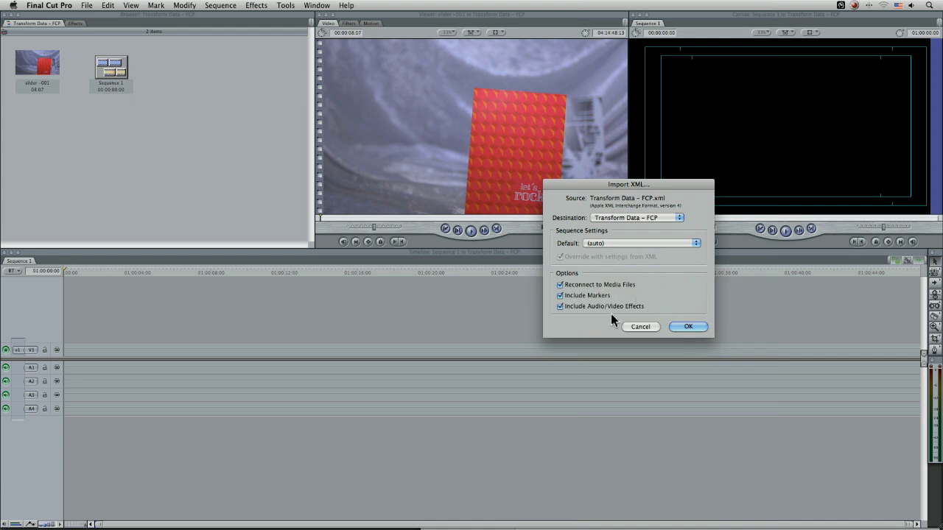
- Import the XML and open the new mocha basic motion clip in the Viewer
click(679, 327)
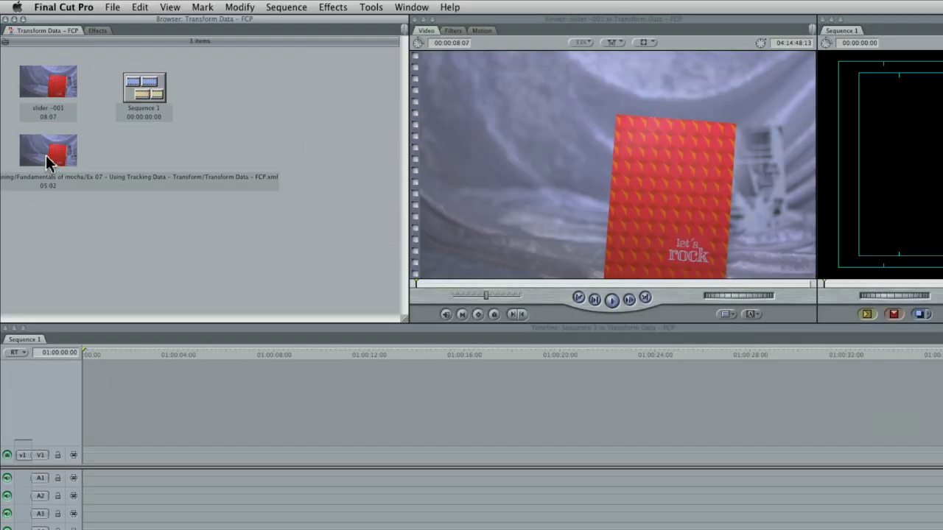
drag(35, 120, 179, 160)
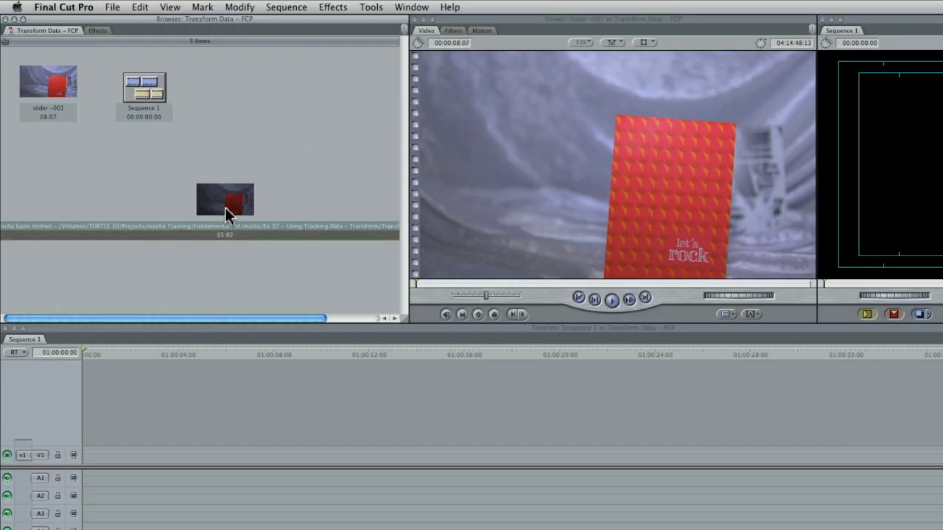
drag(227, 212, 287, 197)
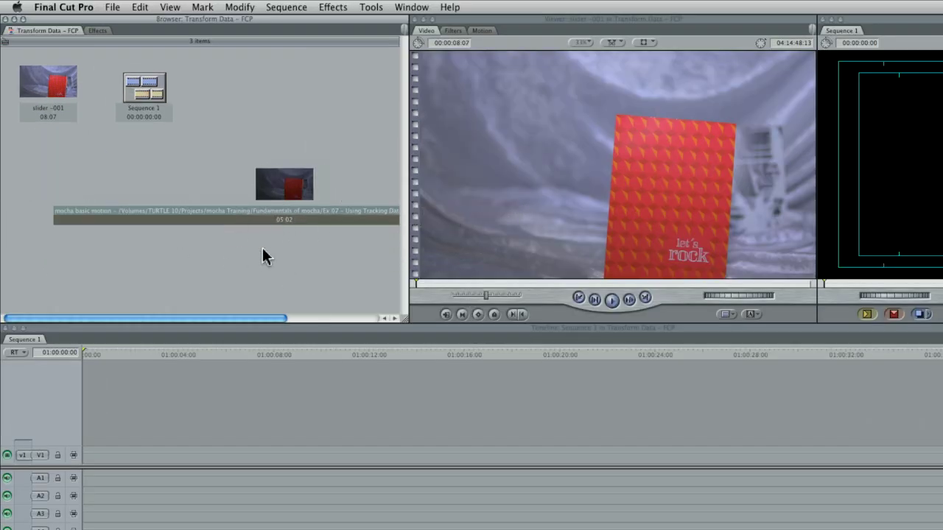
scroll(145, 212, right, 3)
double_click(151, 209)
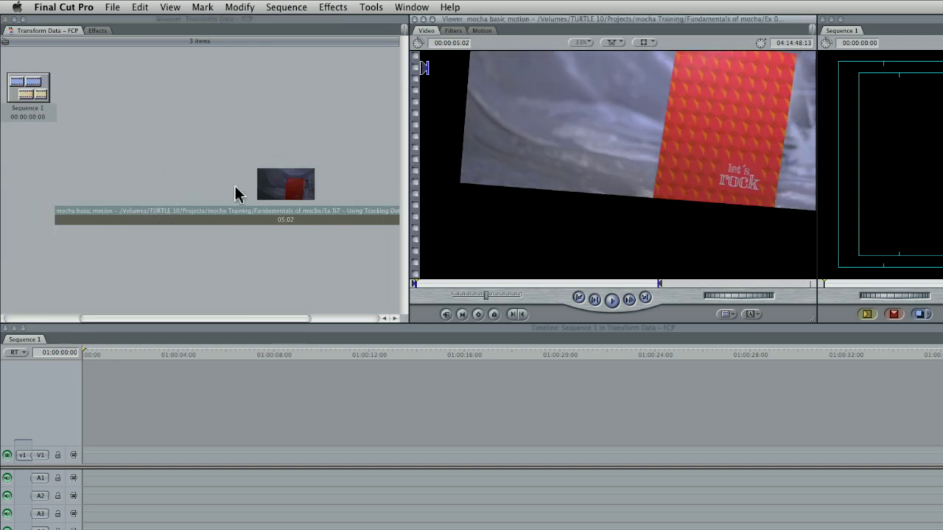
- Rename the clip to 'mocha basic motion – Transform Data – FCP', removing the path fragment
click(287, 194)
drag(287, 194, 169, 175)
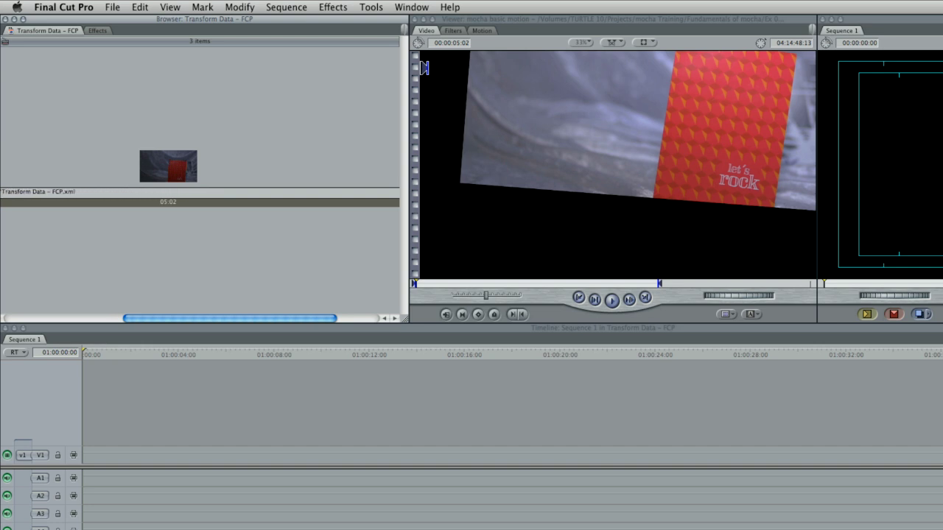
drag(145, 206, 298, 222)
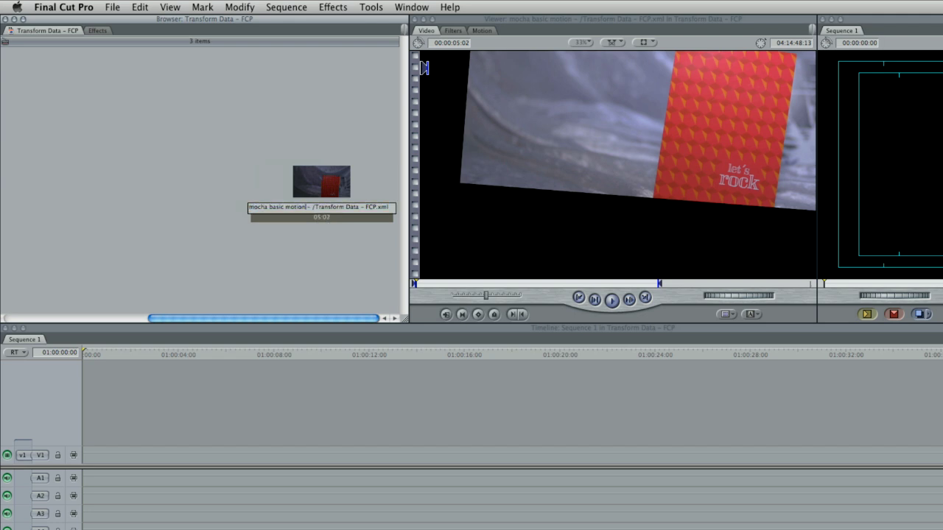
key(Delete)
key(Delete)
key(Return)
- Put the mocha clip on V1 of Sequence 1, matching sequence settings to the clip
drag(331, 185, 84, 456)
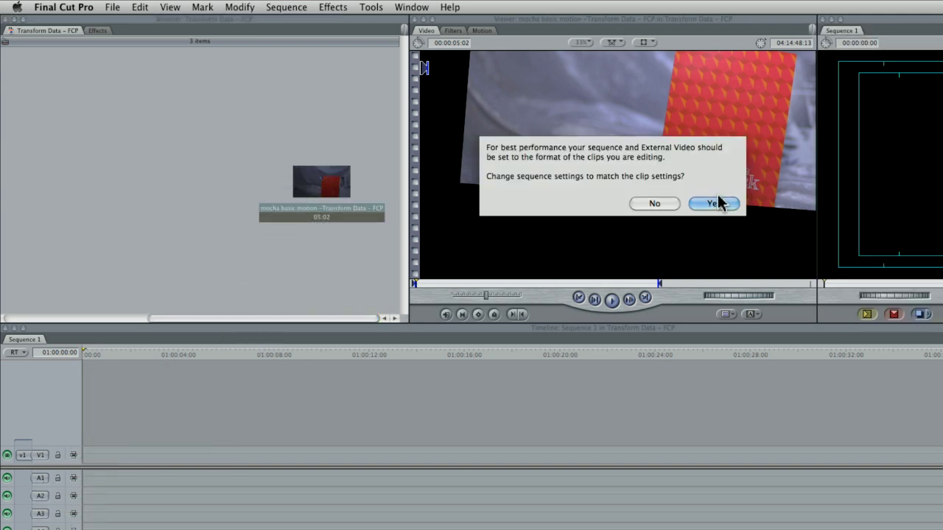
click(717, 203)
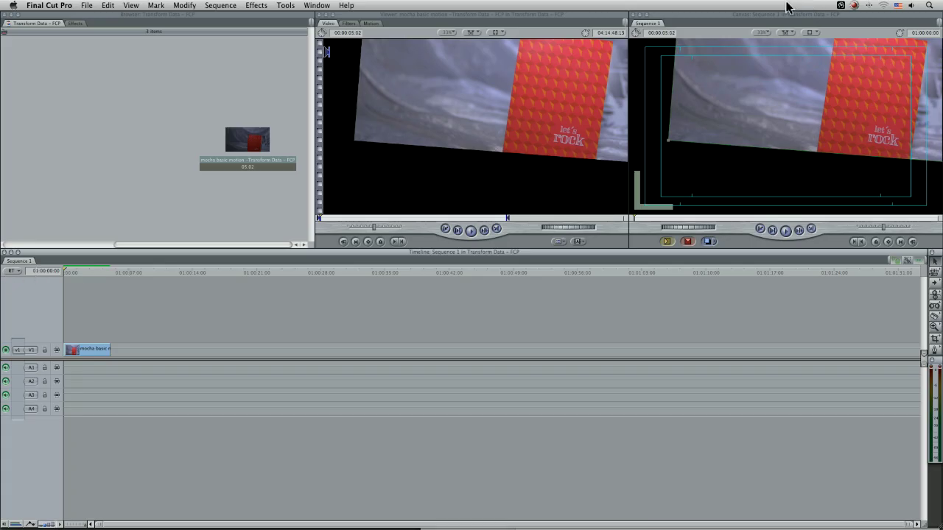
drag(707, 250, 724, 333)
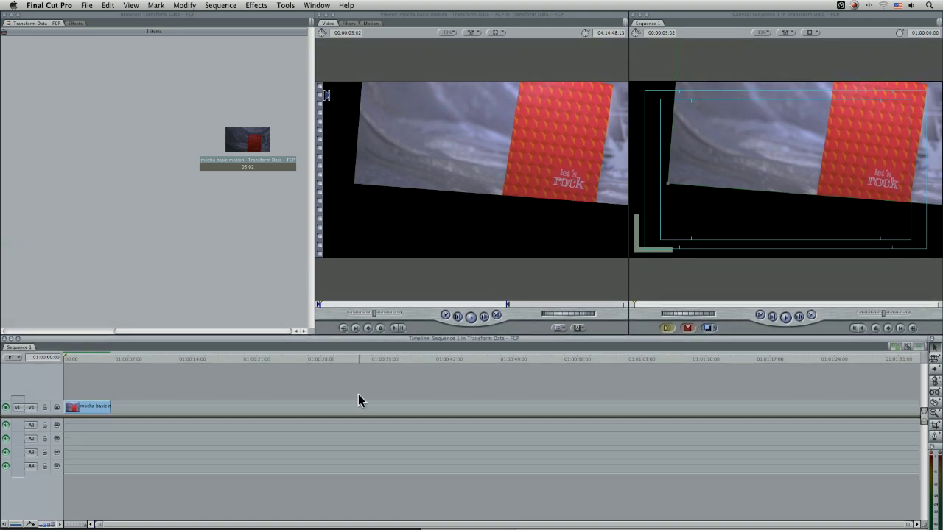
- Play back the tracked motion, then park the playhead at 01:00:00:00
key(space)
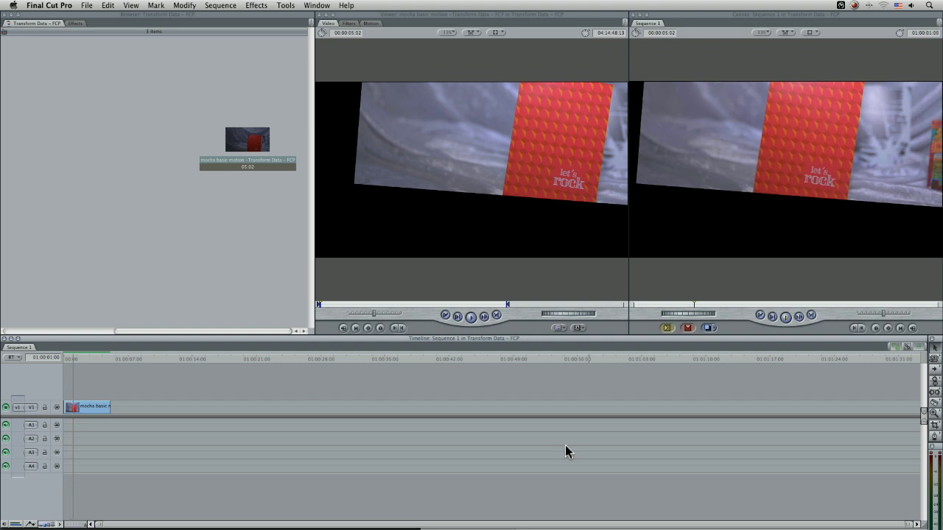
key(space)
click(67, 358)
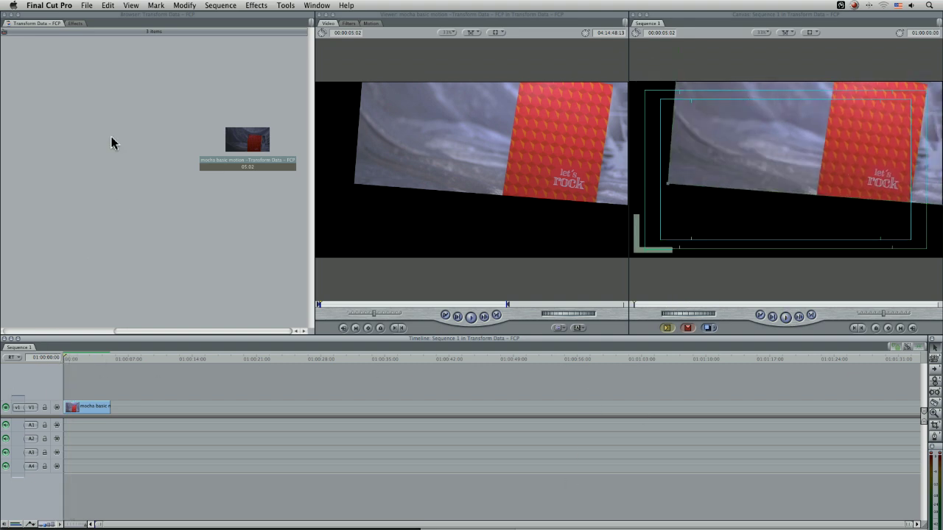
- Add a V2 track and place slider-001 in Sequence 1 after the mocha clip
mouse_move(85, 412)
mouse_down()
mouse_move(86, 393)
mouse_move(86, 406)
mouse_up()
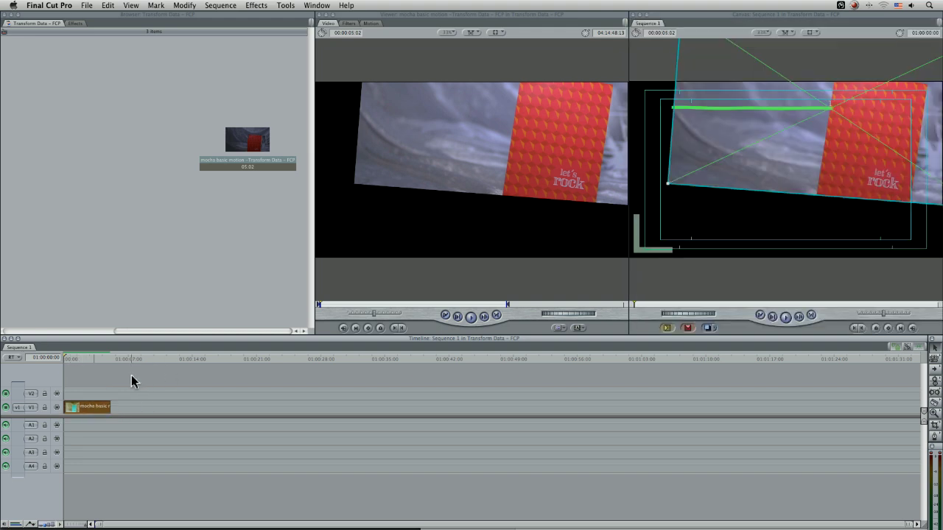
click(141, 264)
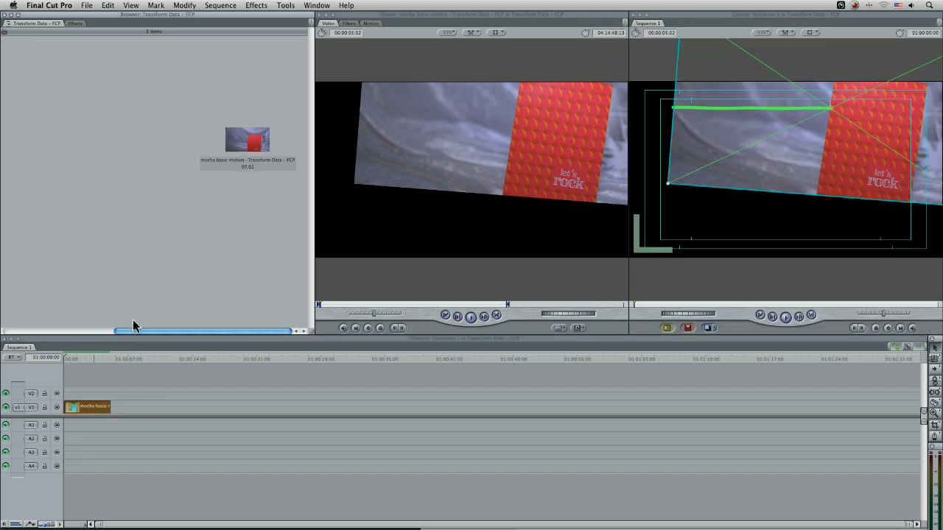
drag(134, 326, 50, 323)
right_click(82, 130)
mouse_move(148, 241)
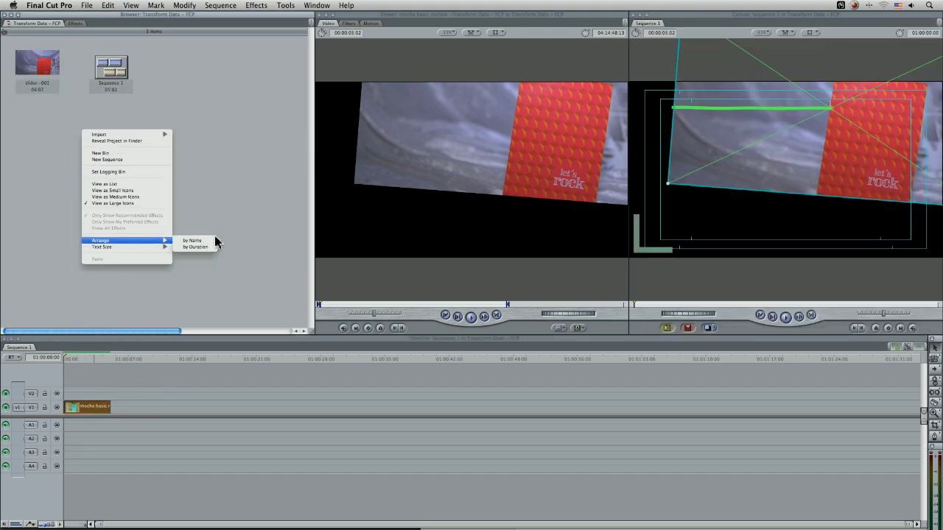
click(210, 247)
drag(186, 68, 161, 408)
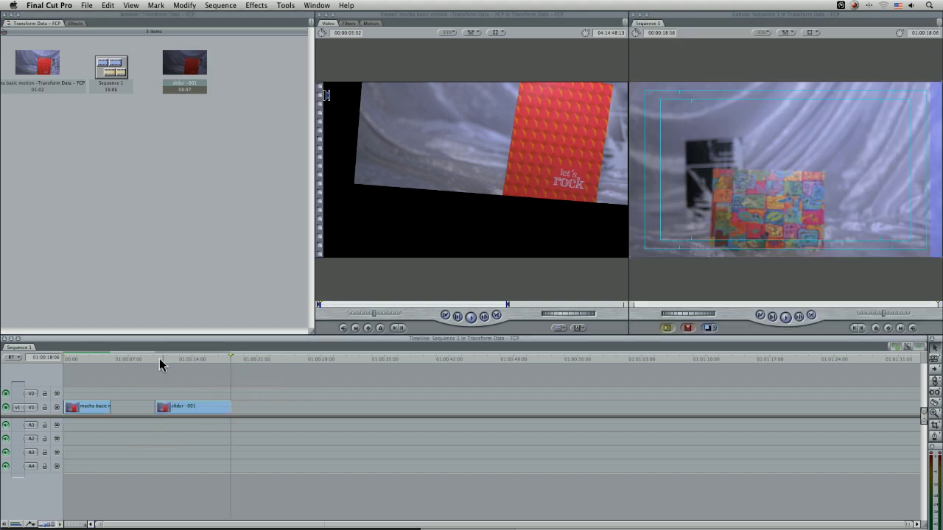
mouse_move(160, 365)
mouse_down()
mouse_move(190, 364)
mouse_move(155, 365)
mouse_up()
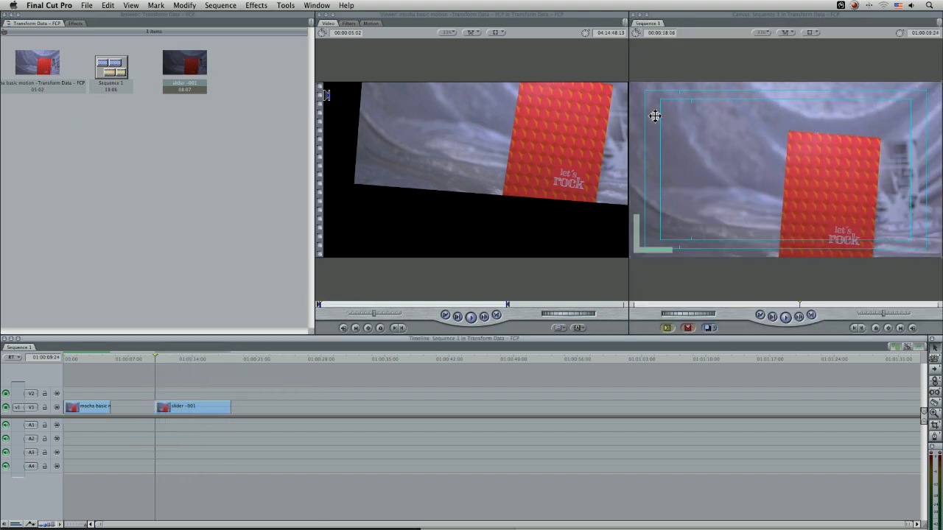
- Create a Text generator with SAMPLE TEXT and put it on V2 above slider-001
click(579, 328)
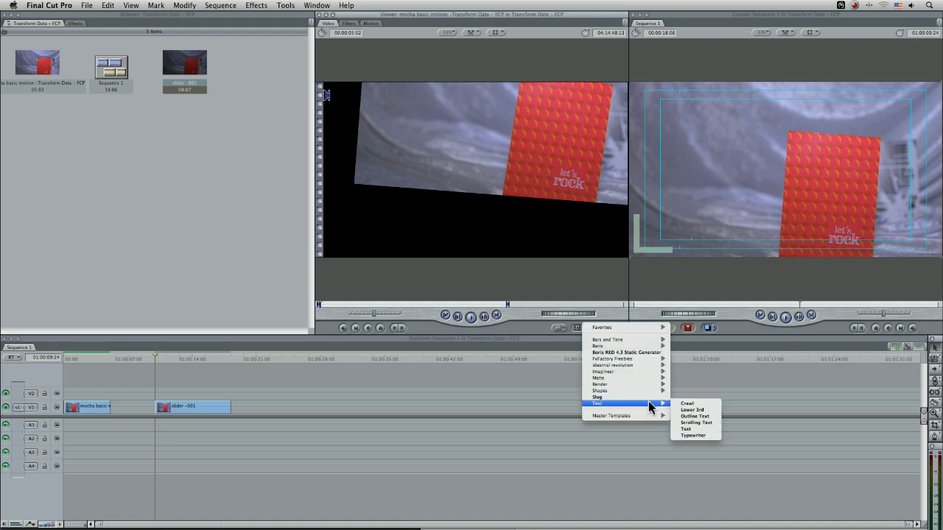
mouse_move(673, 409)
click(697, 431)
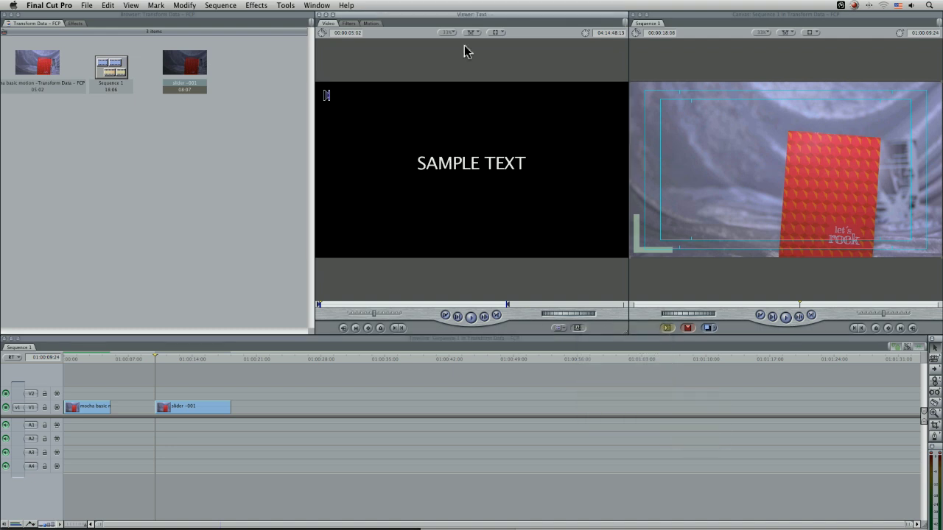
drag(478, 166, 230, 395)
drag(71, 359, 81, 360)
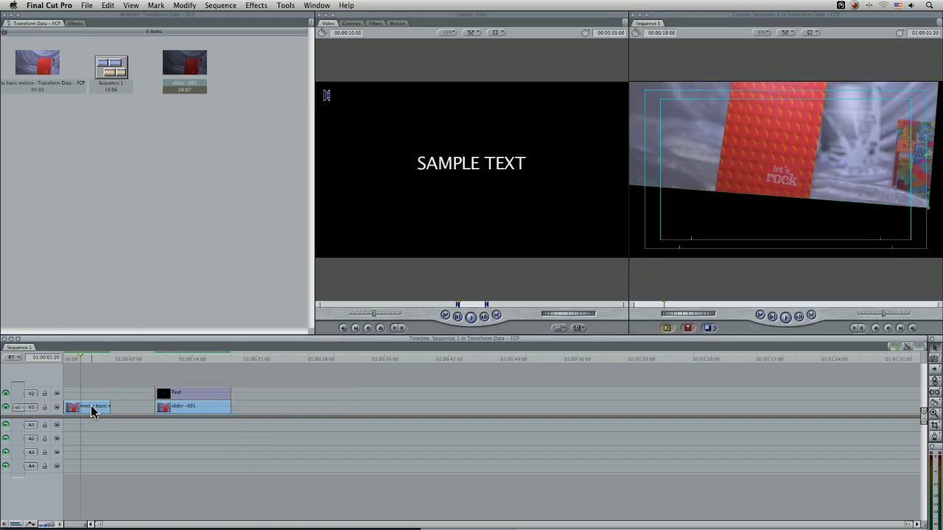
- Show the mocha clip's keyframed Scale, Rotation and Center in the Viewer's Motion tab at the first frame
double_click(87, 406)
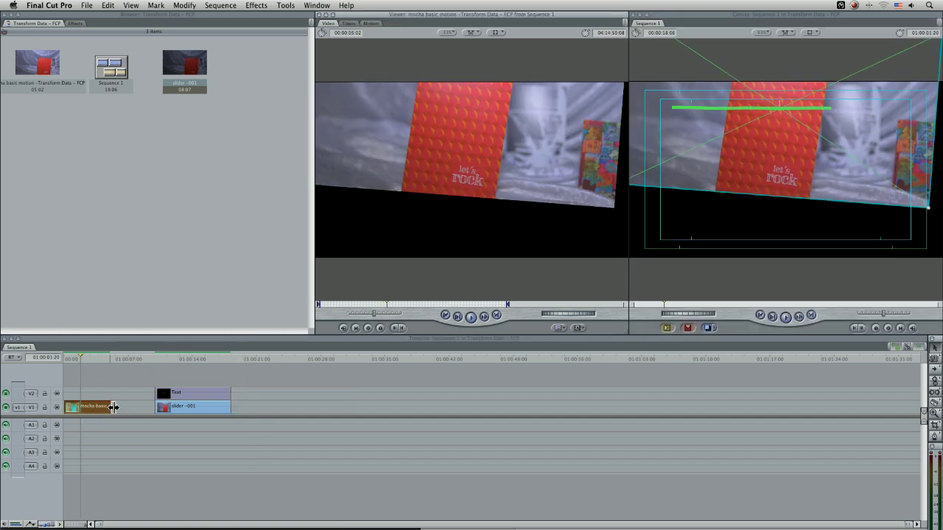
click(371, 24)
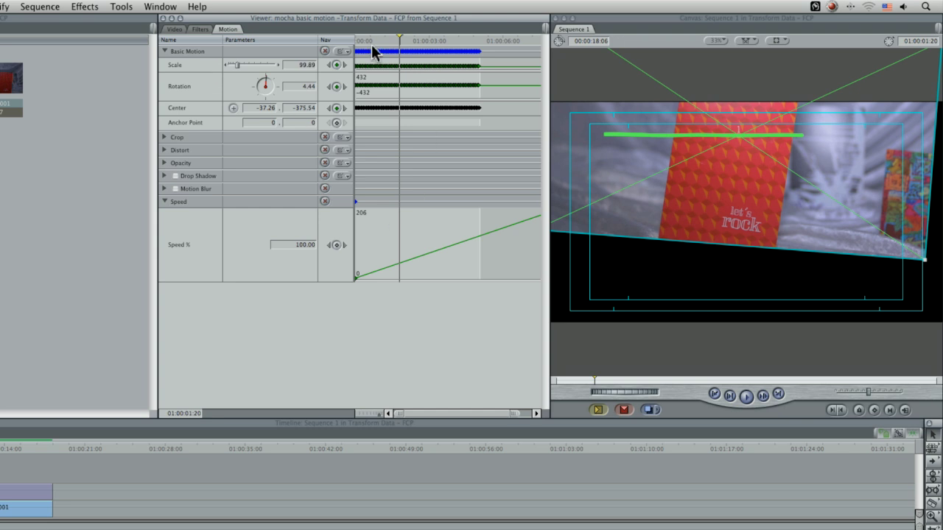
key(Home)
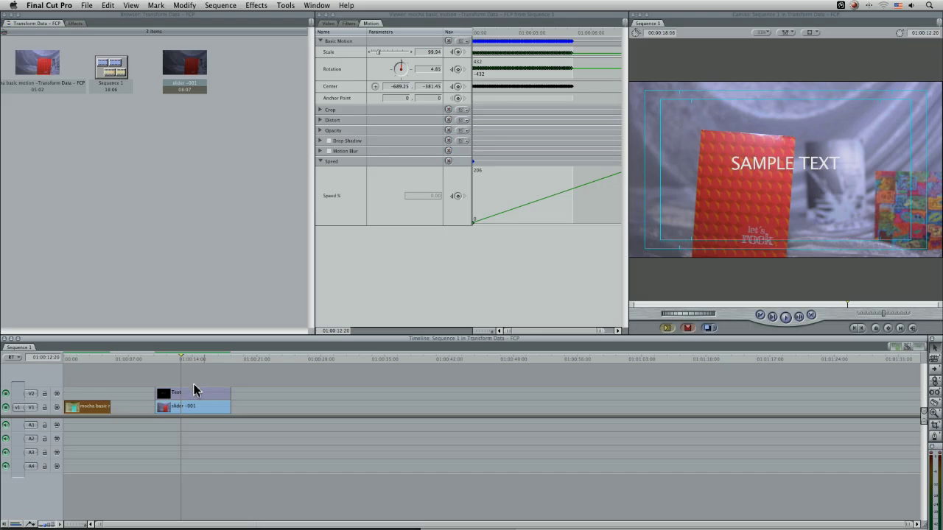
- Copy the mocha basic motion clip, with the V2 Text clip targeted for pasting
click(193, 393)
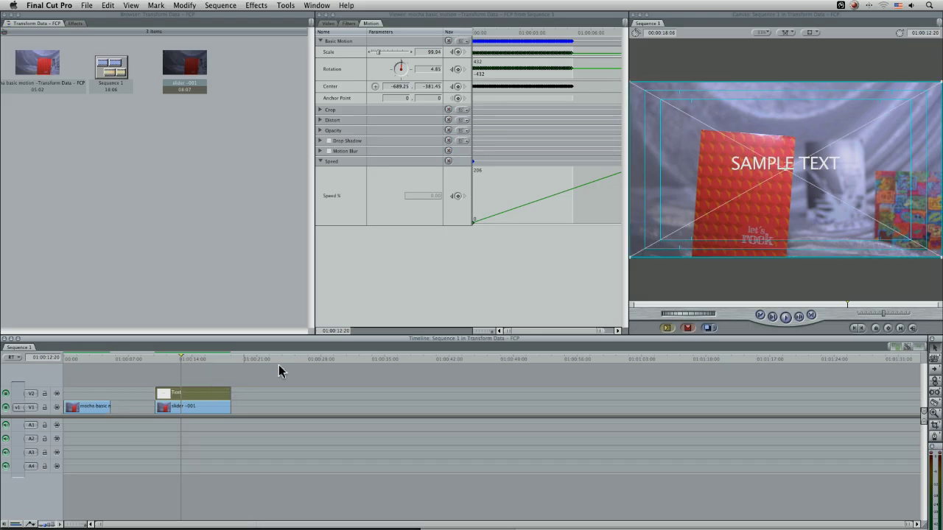
drag(180, 356, 163, 361)
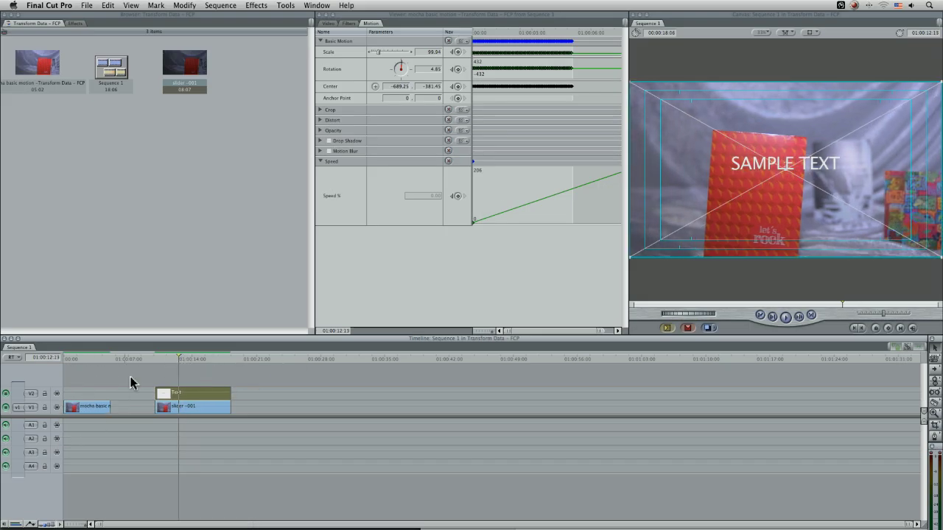
click(92, 406)
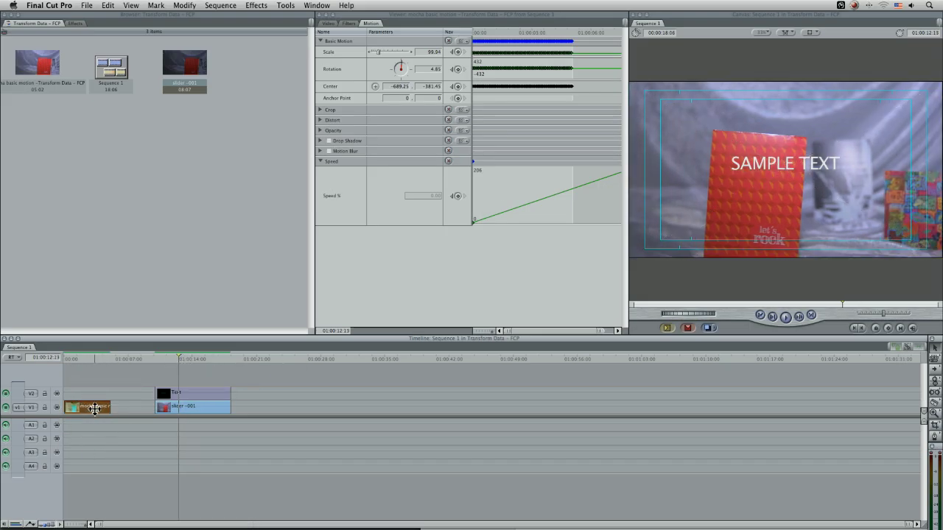
right_click(95, 409)
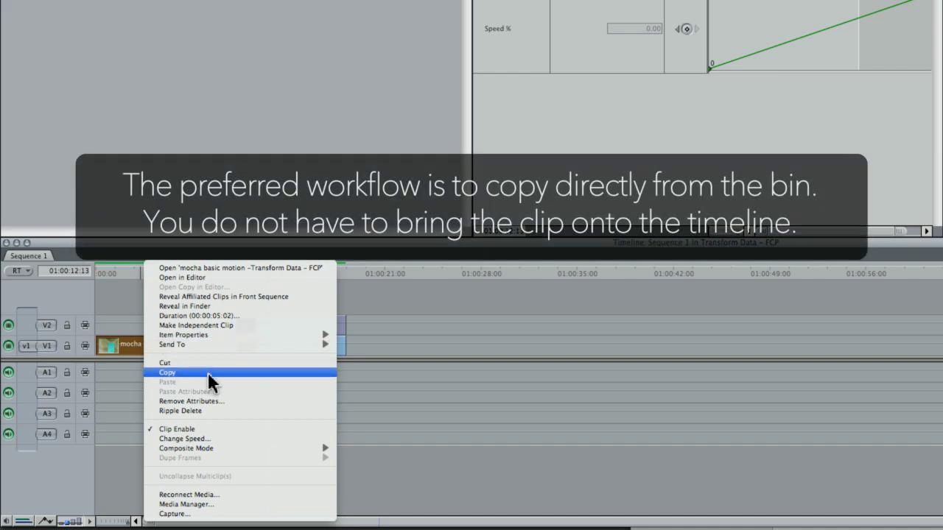
click(209, 373)
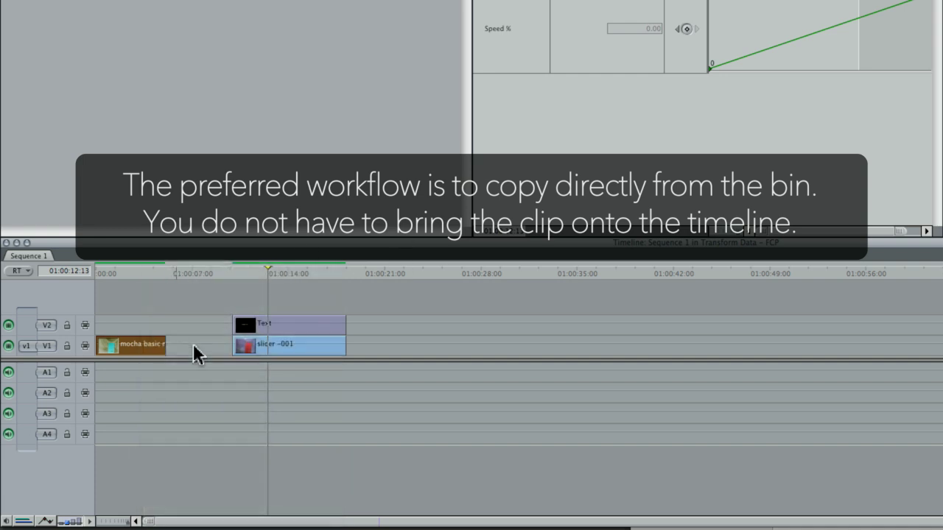
right_click(296, 329)
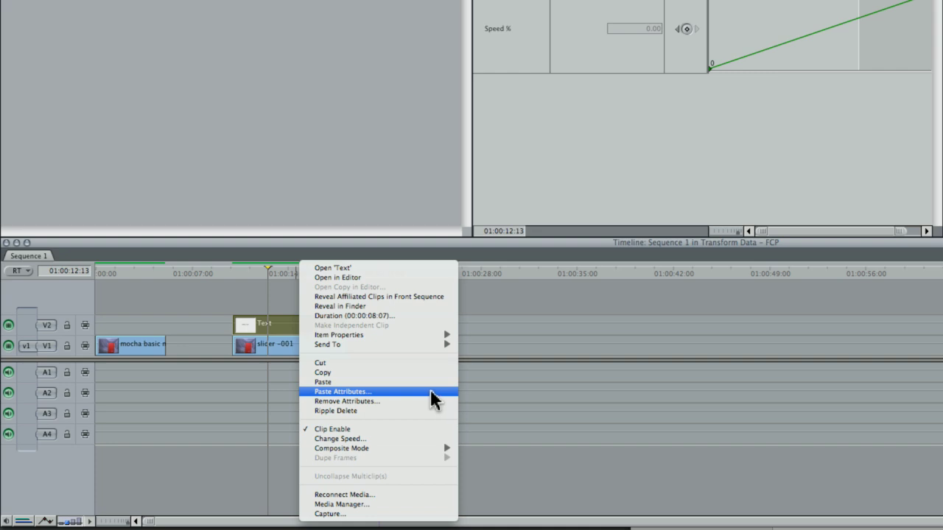
- Paste only Basic Motion onto the Text clip, with Scale Attribute Times unticked
click(432, 392)
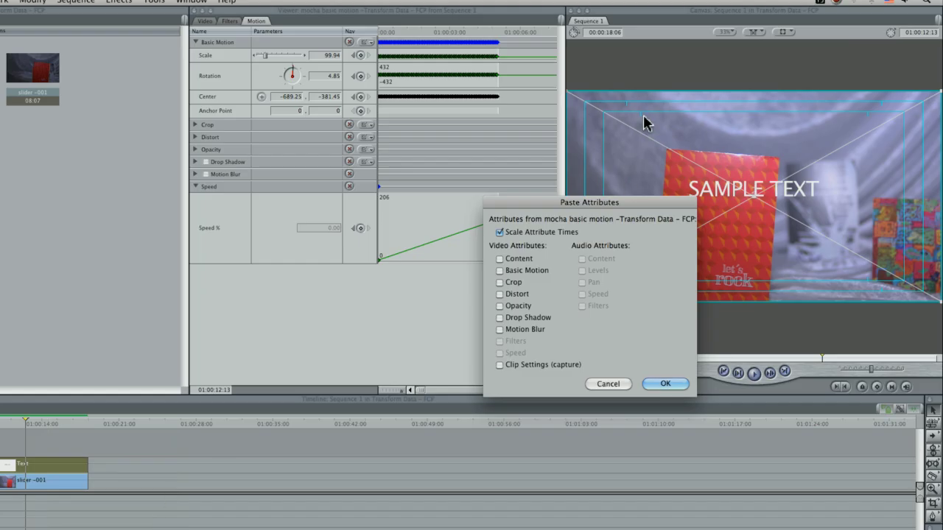
drag(554, 203, 292, 90)
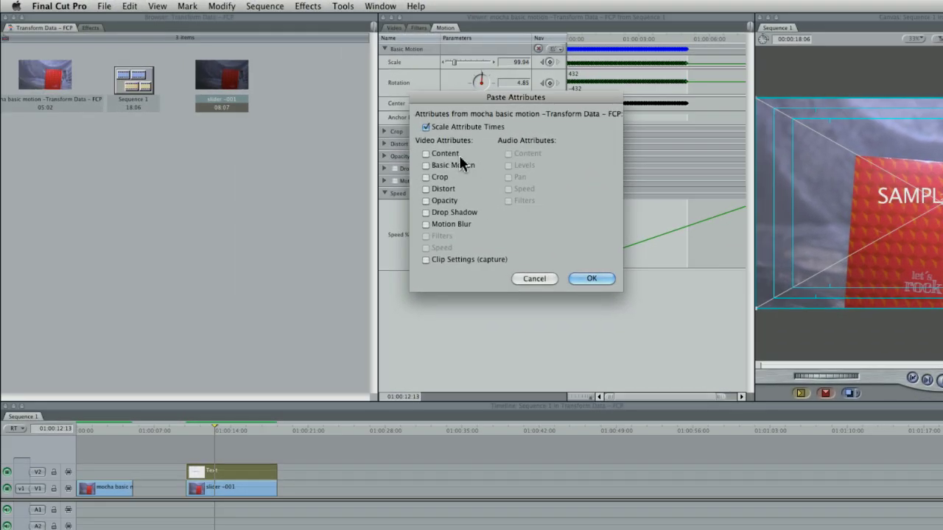
click(399, 165)
click(426, 128)
click(589, 278)
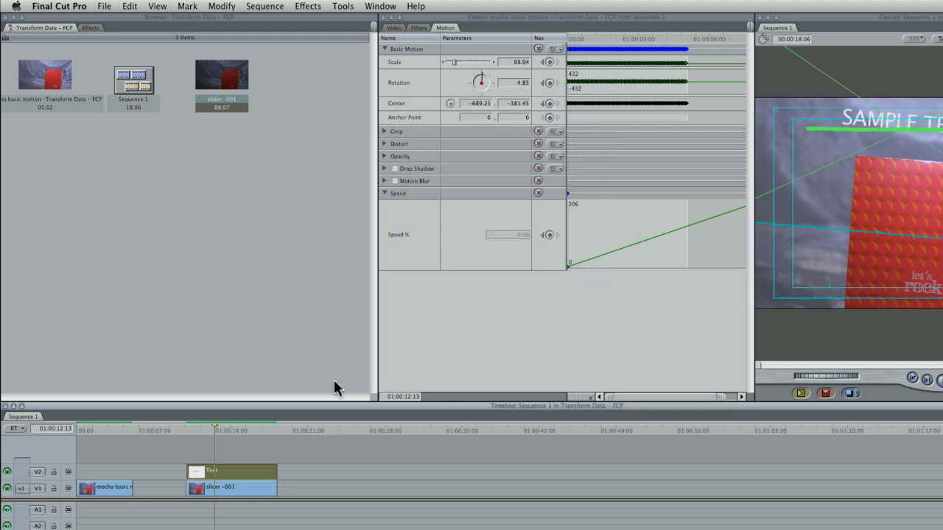
- Play back slider-001 from its start to check SAMPLE TEXT following the track
click(184, 429)
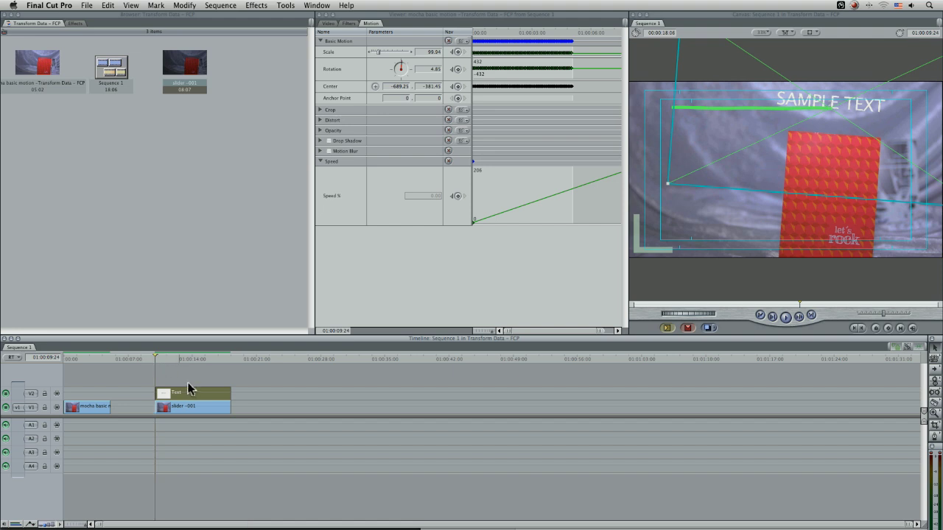
key(space)
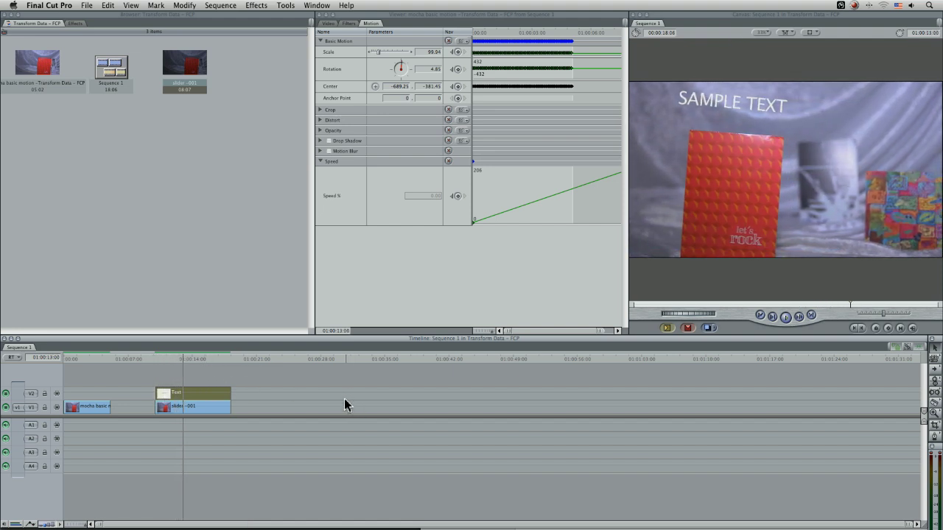
key(space)
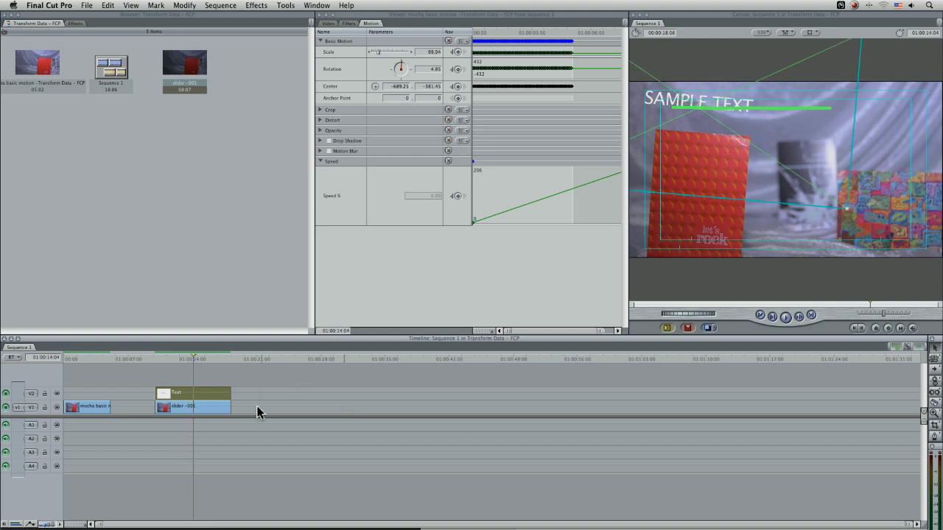
- Duplicate the Text and slider clips later in the sequence, remove the copy's attributes, and scrub to about 01:00:25
drag(236, 381, 329, 402)
click(374, 395)
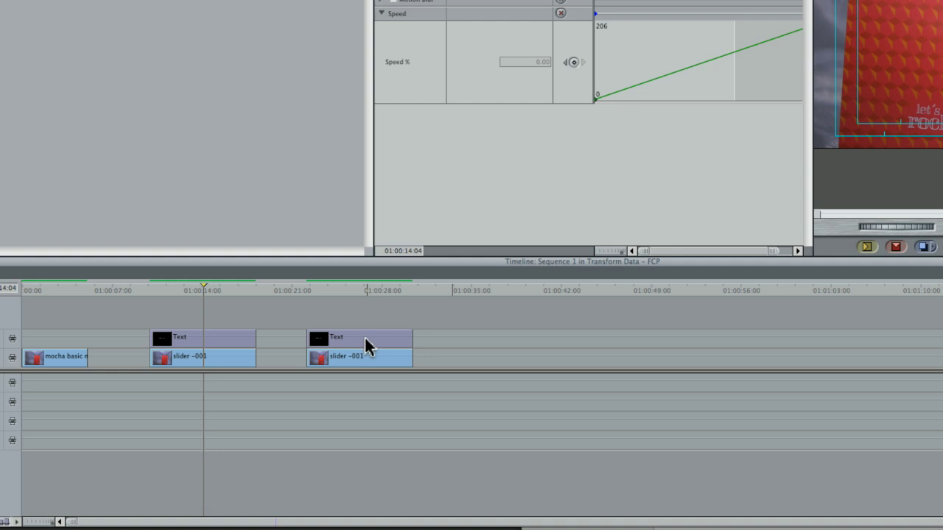
right_click(364, 336)
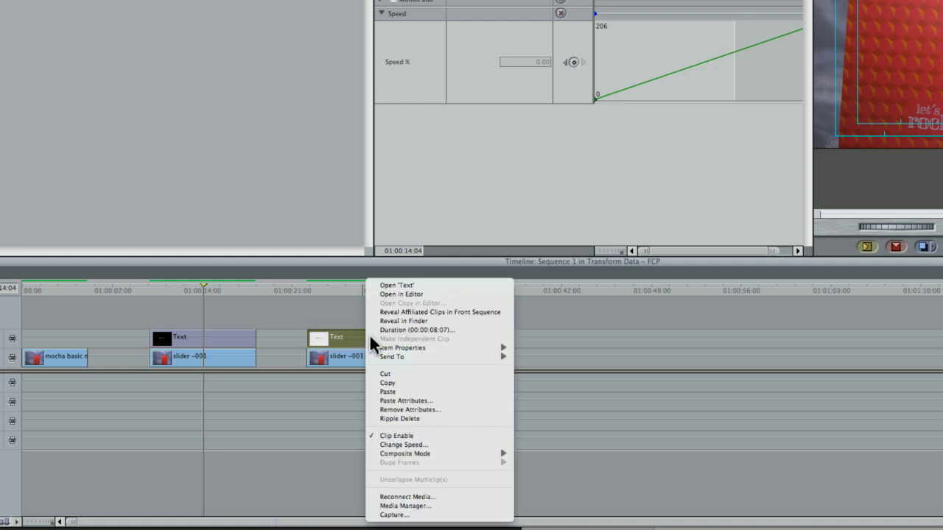
click(459, 412)
click(888, 206)
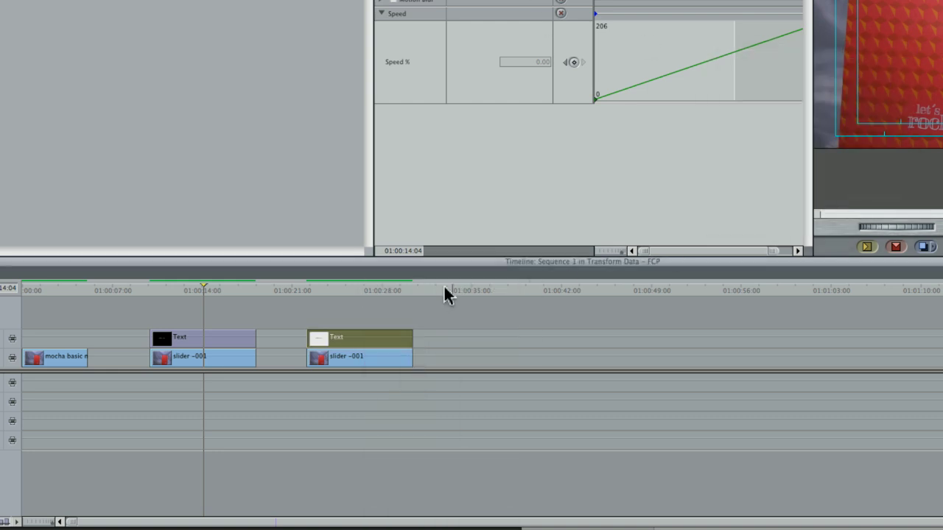
drag(295, 291, 345, 291)
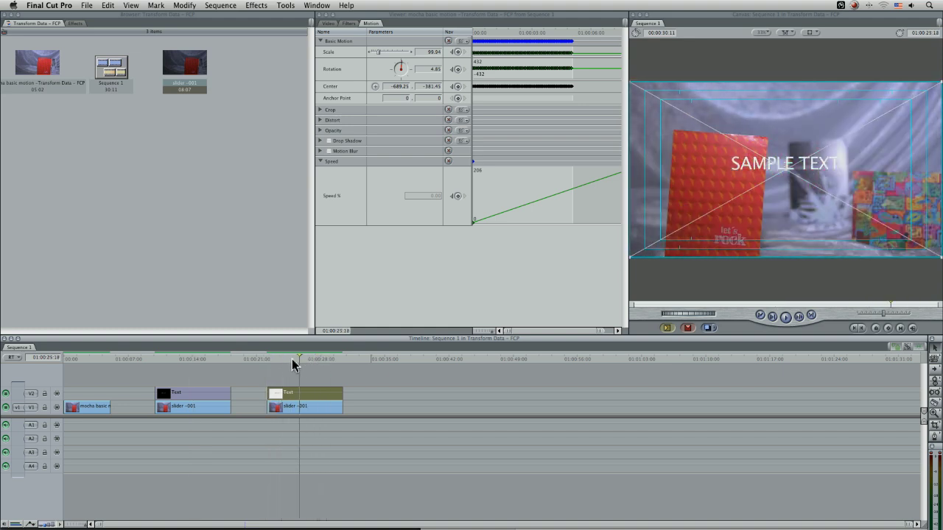
- Paste the mocha clip's Basic Motion onto the V2 Text clip with Scale Attribute Times, then preview playback
right_click(87, 409)
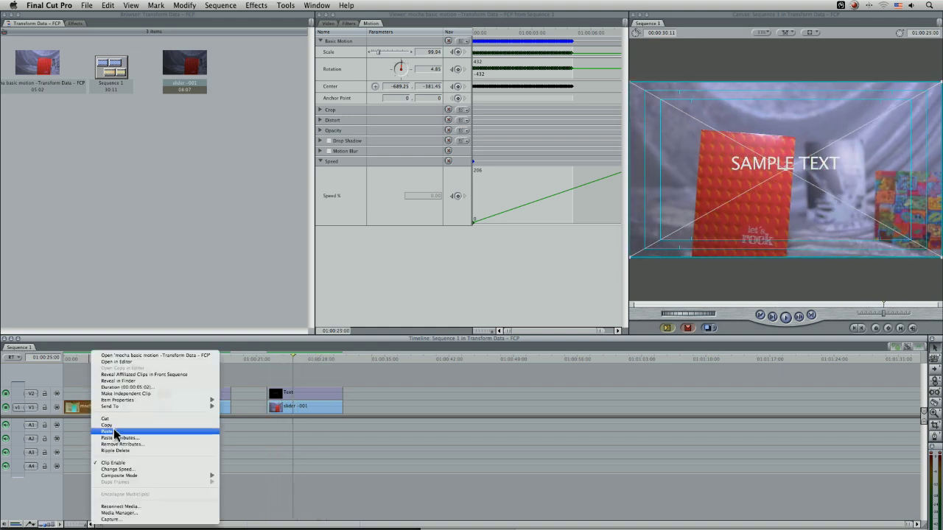
click(164, 425)
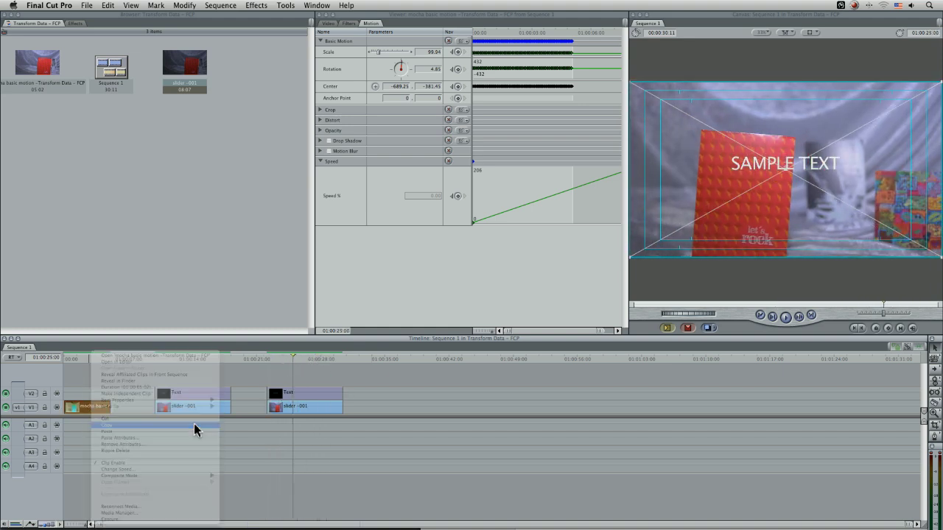
right_click(315, 393)
click(379, 439)
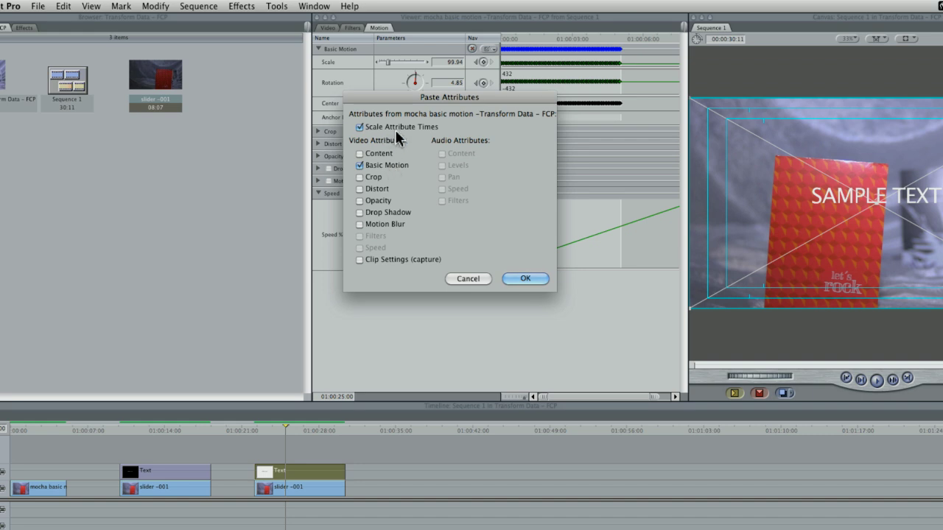
click(526, 278)
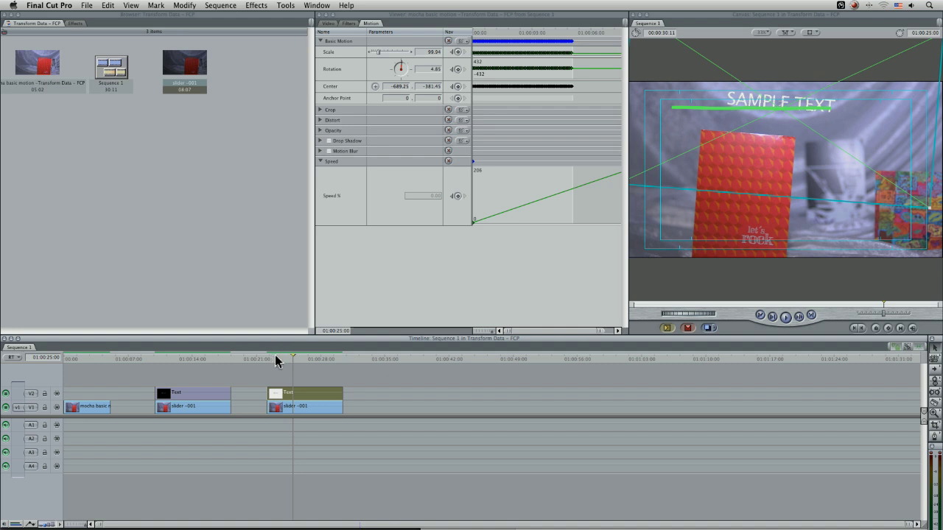
key(space)
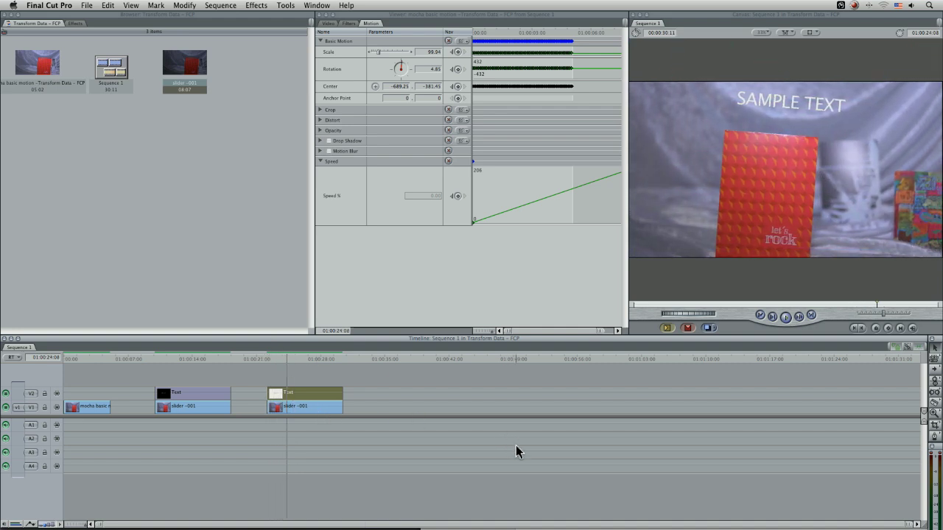
key(space)
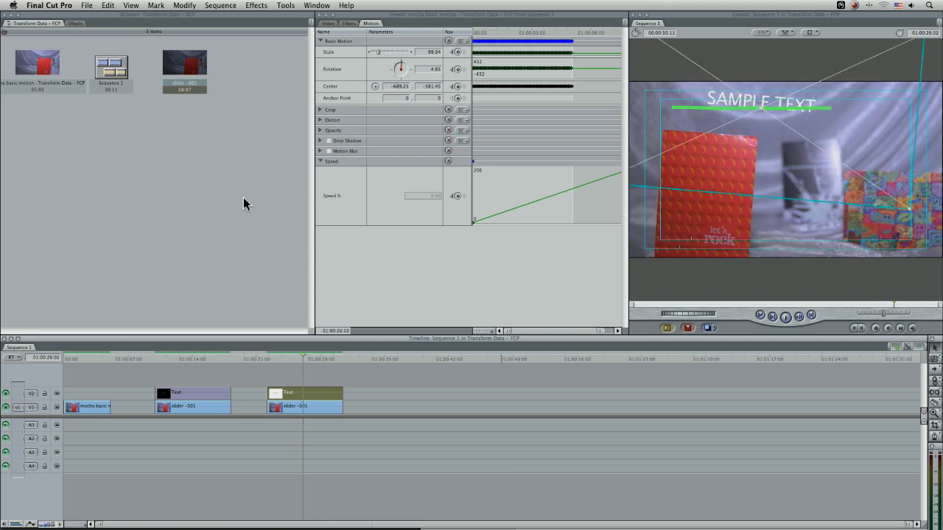
- Inspect the Text clip's pasted motion keyframes, stepping frame by frame around them
double_click(314, 393)
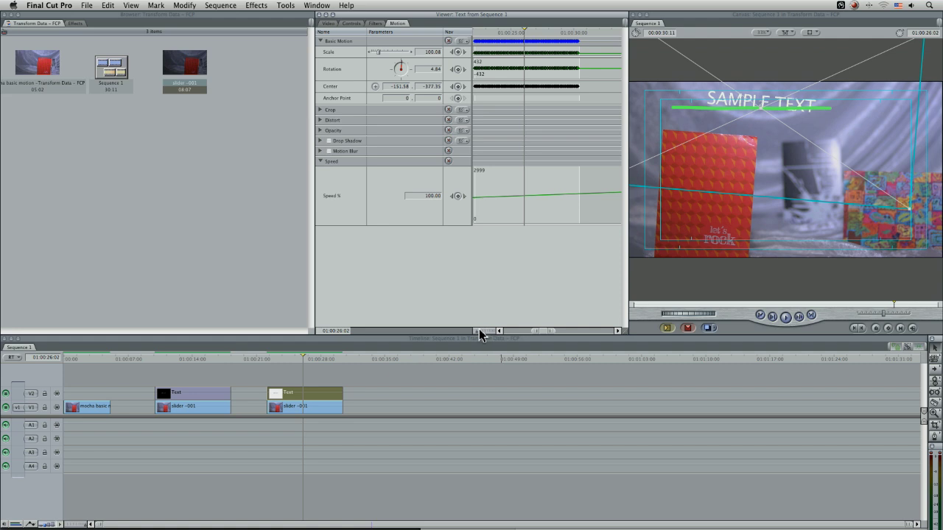
drag(478, 330, 473, 330)
click(543, 31)
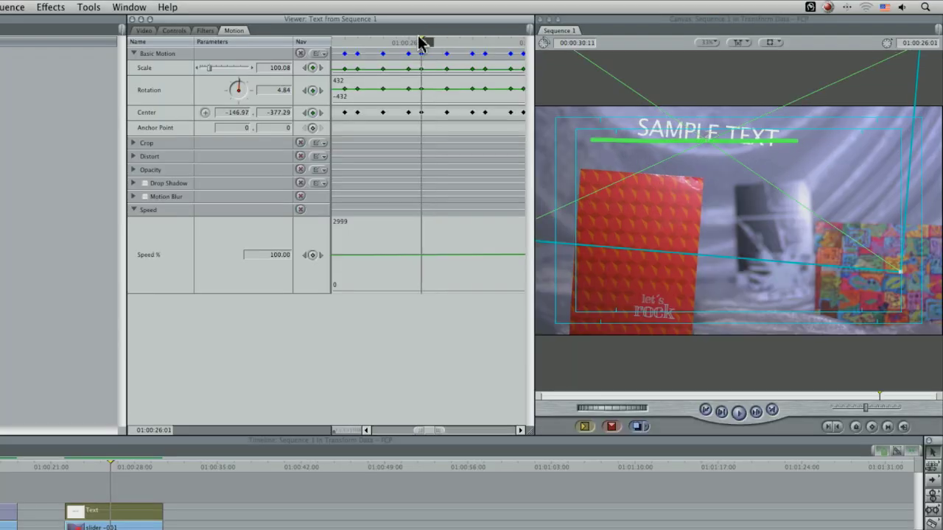
key(Right)
key(Right)
key(Right)
key(Right)
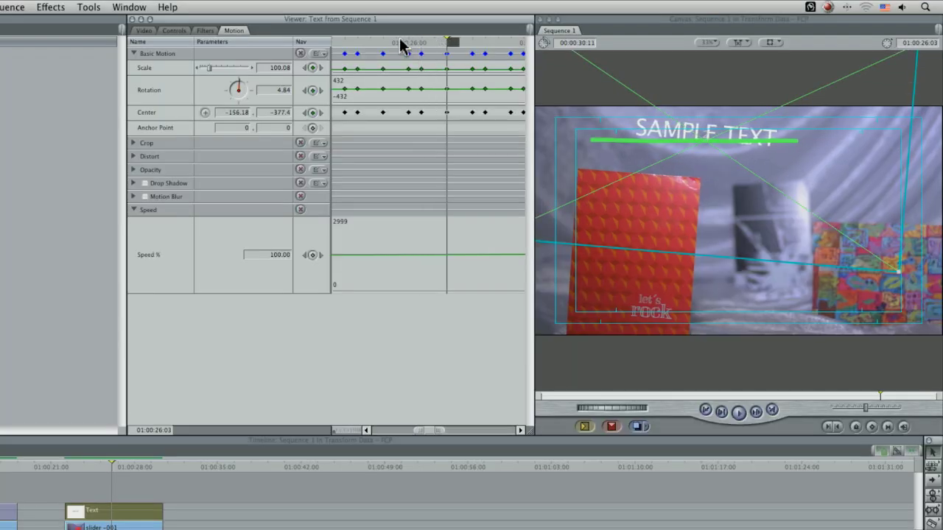
key(Right)
key(Right)
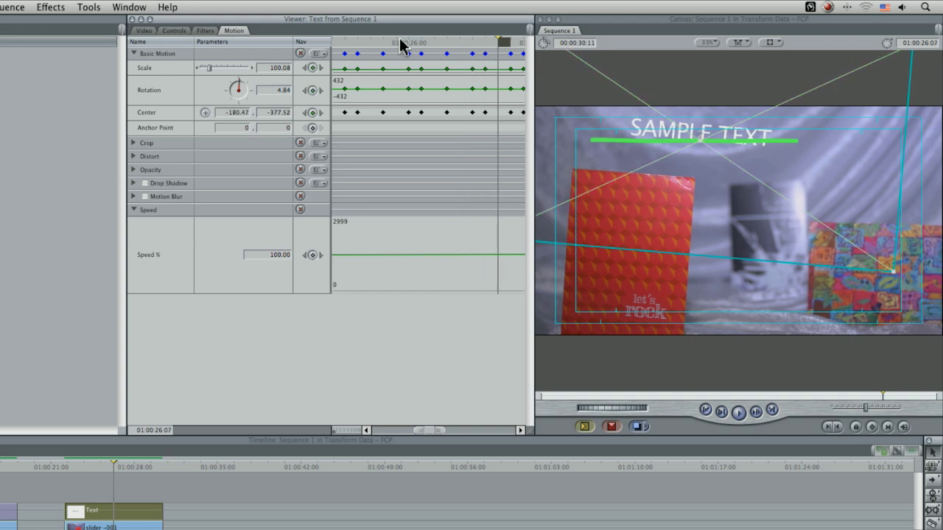
key(Left)
key(Left)
key(Left)
key(Left)
key(Left)
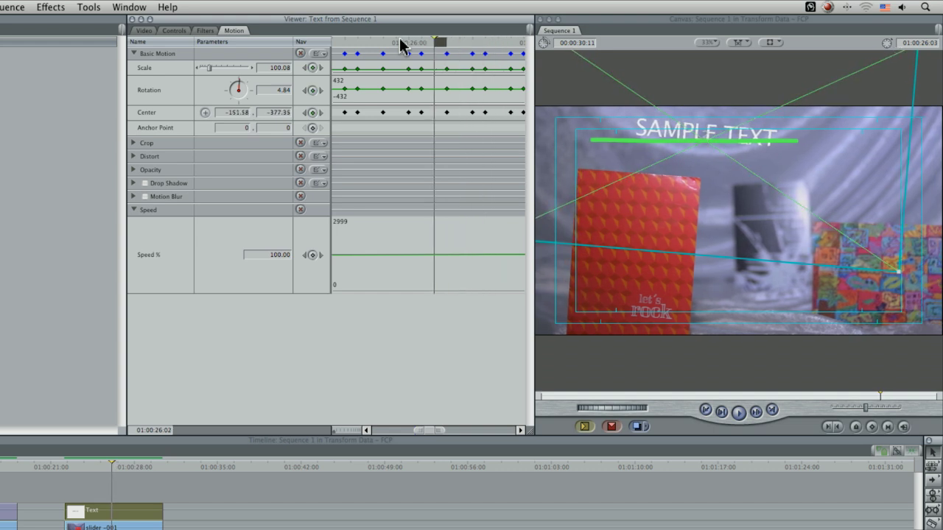
key(Left)
key(Right)
key(Right)
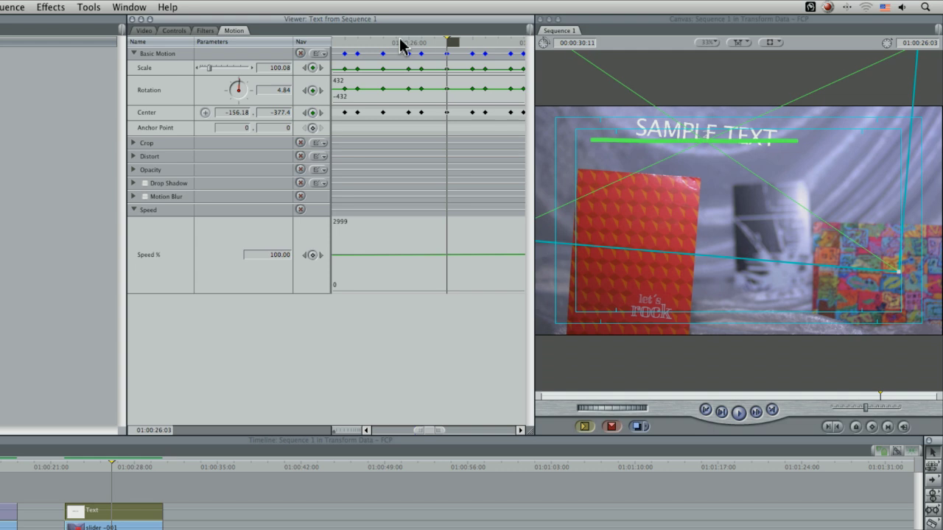
key(Right)
key(Right)
key(Right)
key(Right)
key(Right)
key(Right)
key(Right)
key(Right)
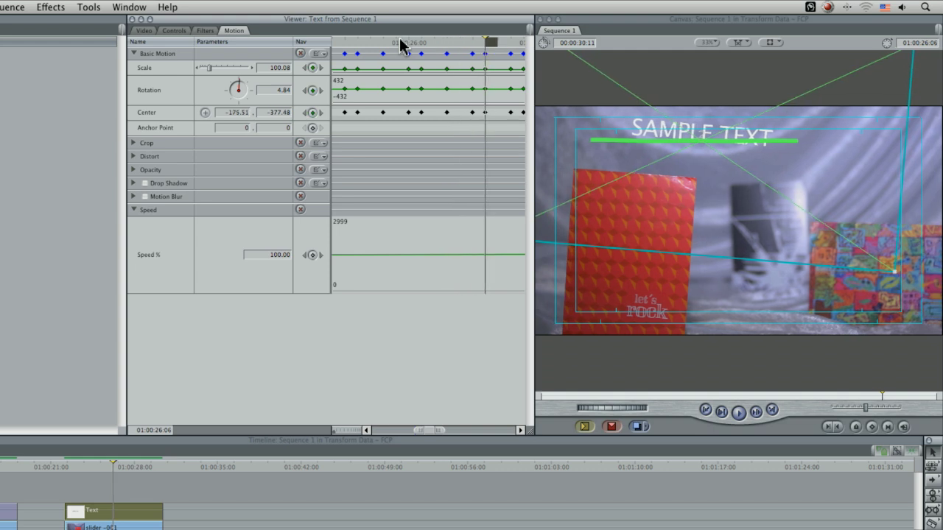
key(Right)
key(Right)
key(Right)
key(Right)
key(Right)
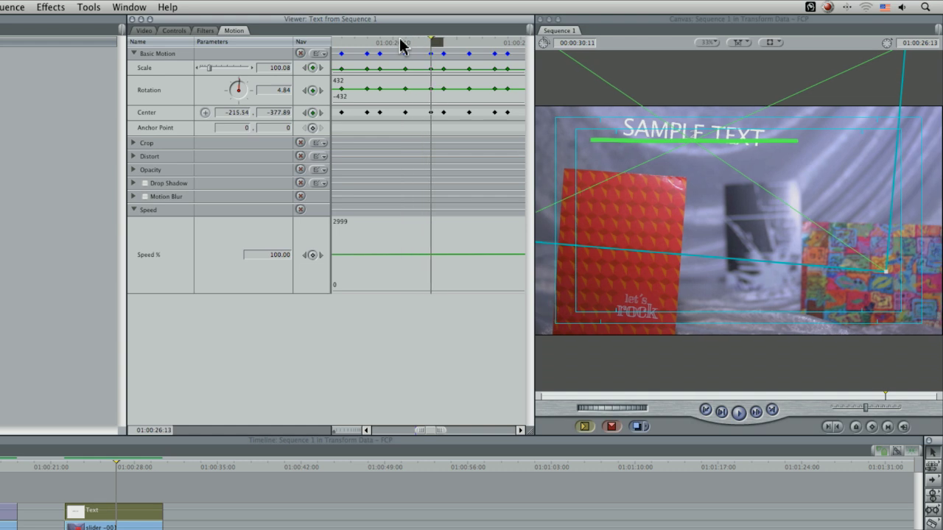
- Play from 01:00:22, then delete the later slider -001 and Text clips, shortening Sequence 1 to 18:06
click(64, 467)
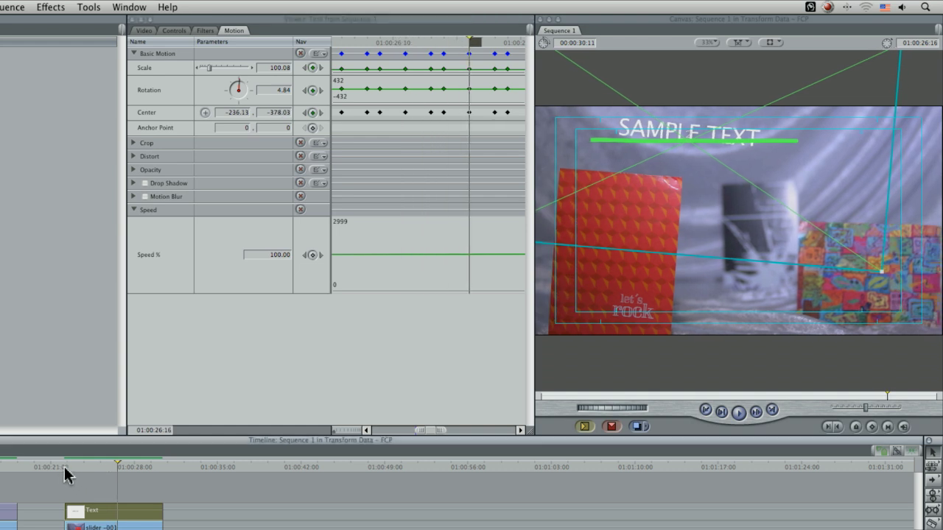
key(space)
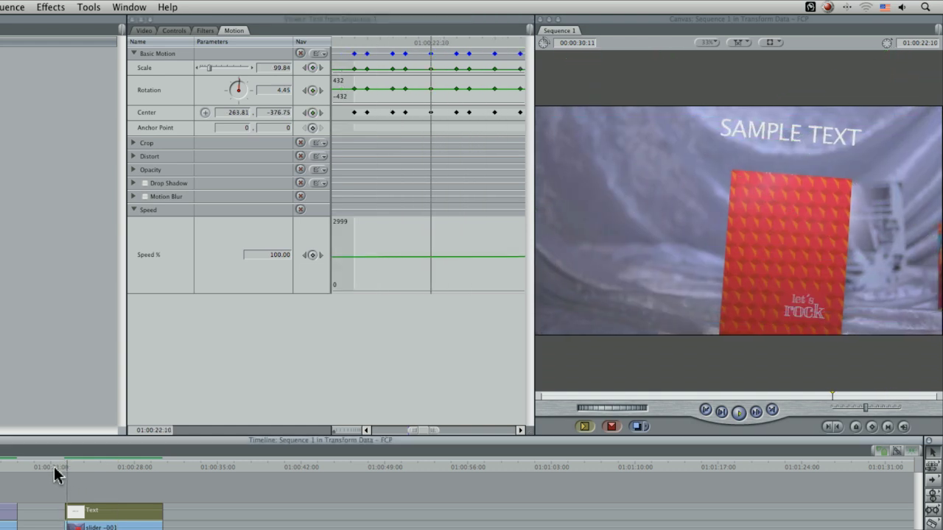
key(space)
click(140, 528)
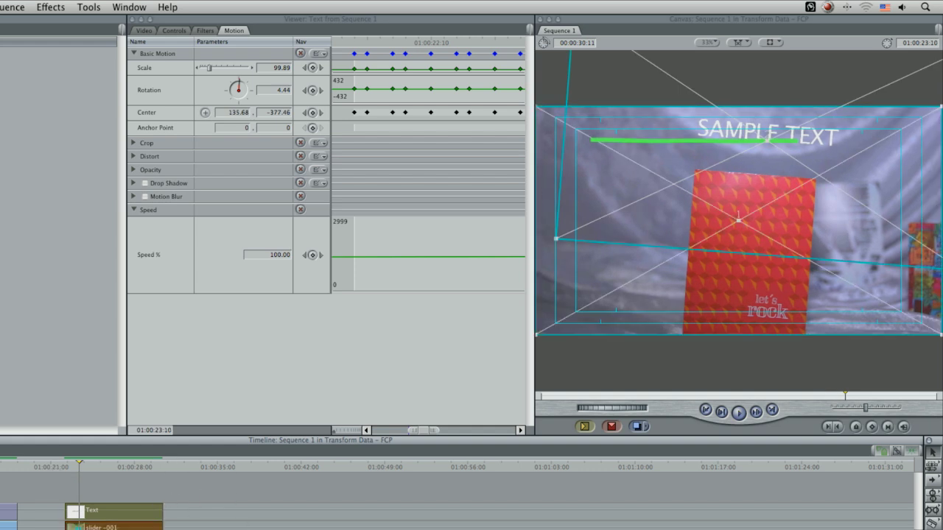
key(shift+Delete)
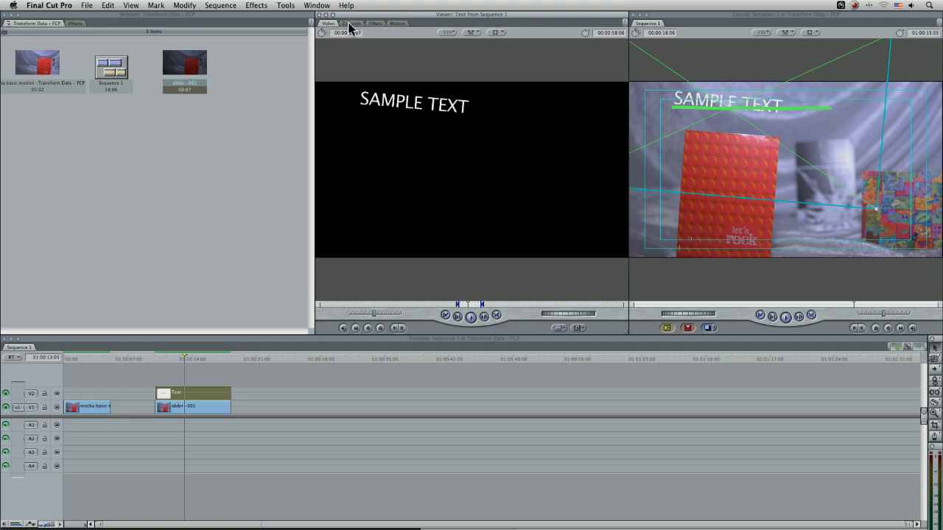
- Review the text's content and motion parameters, committing Anchor Point X at 200 while scrubbing
click(351, 23)
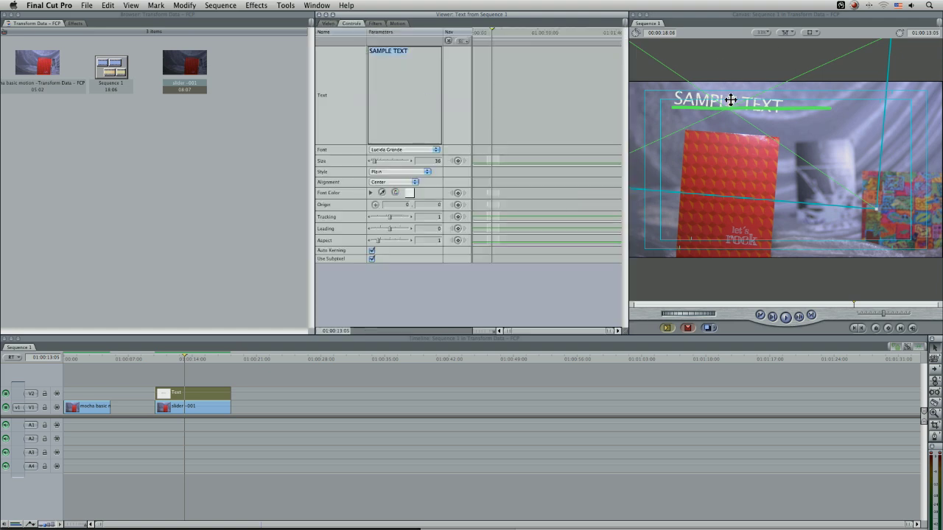
click(397, 24)
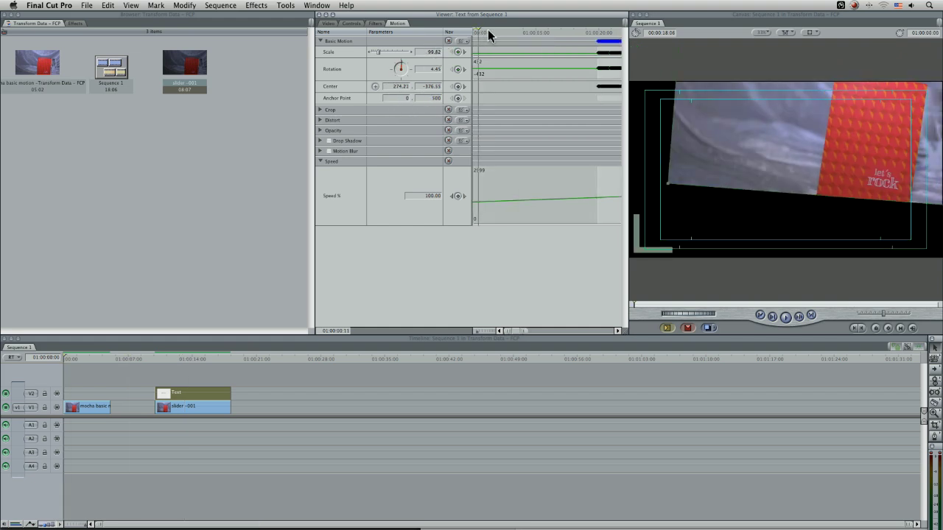
drag(488, 29, 432, 36)
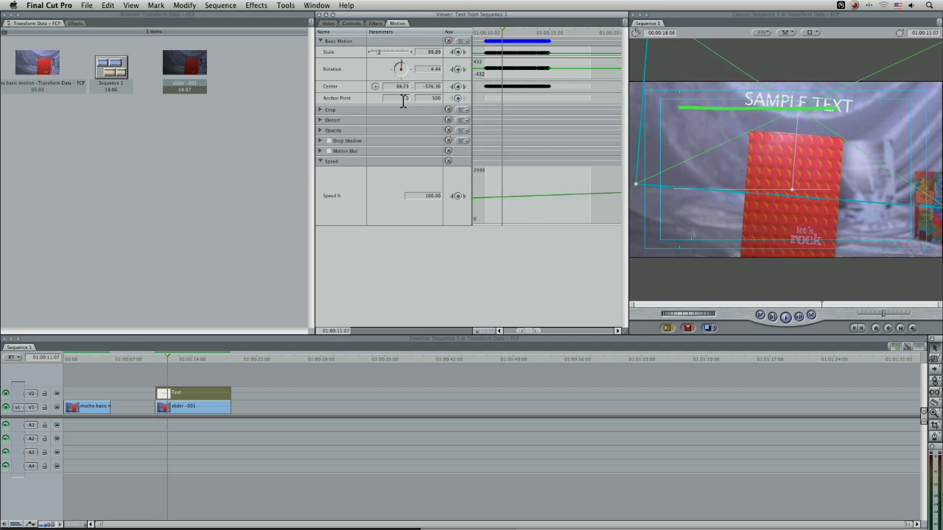
key(Return)
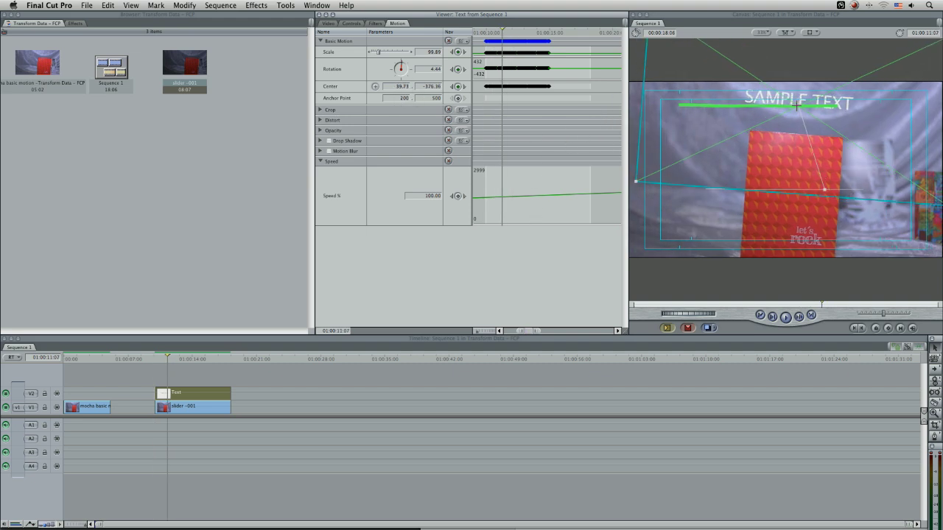
drag(498, 32, 523, 31)
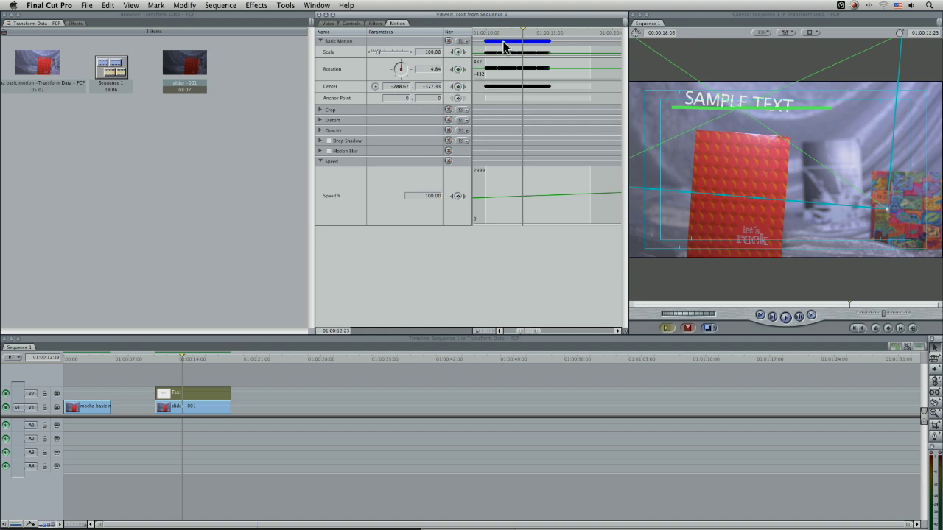
- Scrub from 01:00:08:16 to the next Rotation keyframe and step forward frame by frame
click(509, 69)
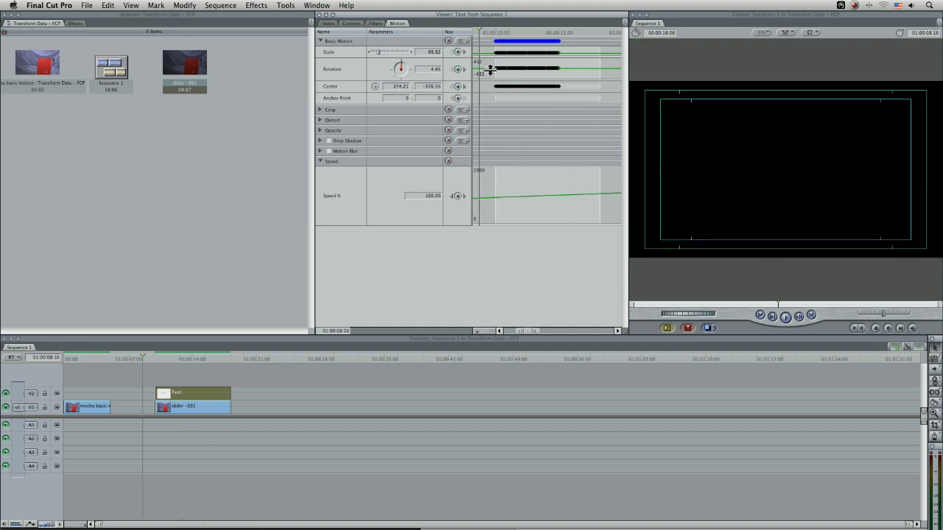
drag(509, 70, 543, 70)
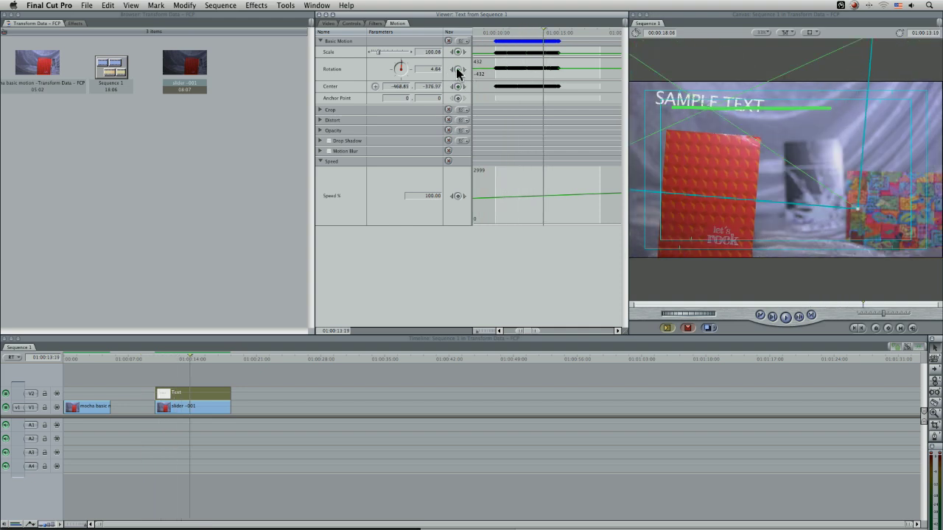
click(464, 69)
key(Right)
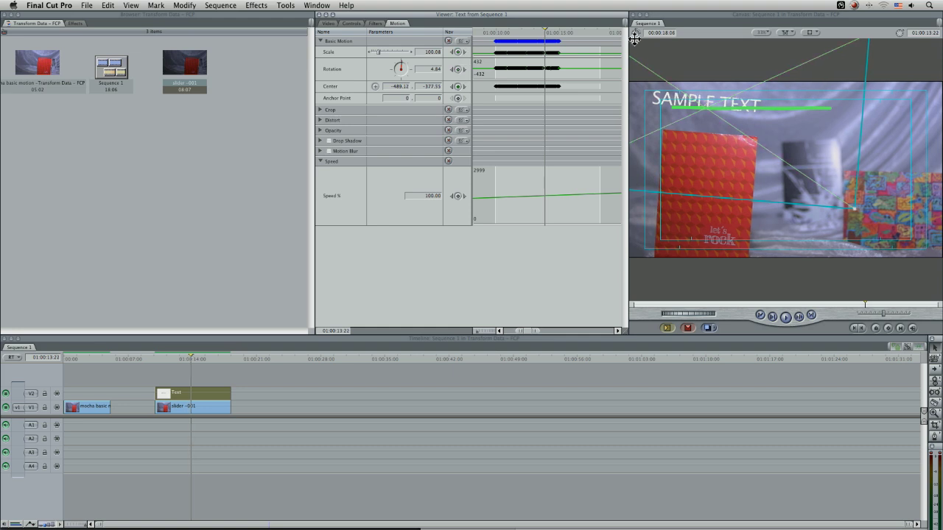
key(Right)
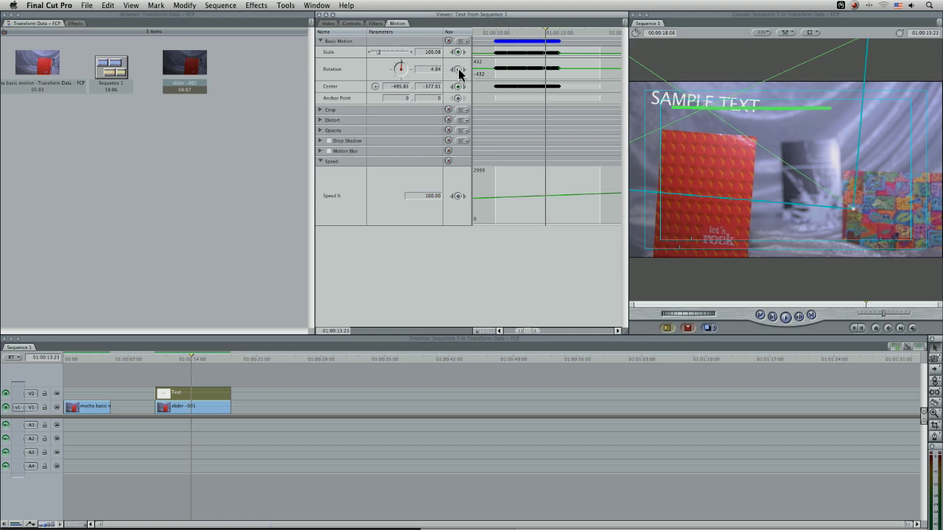
key(Right)
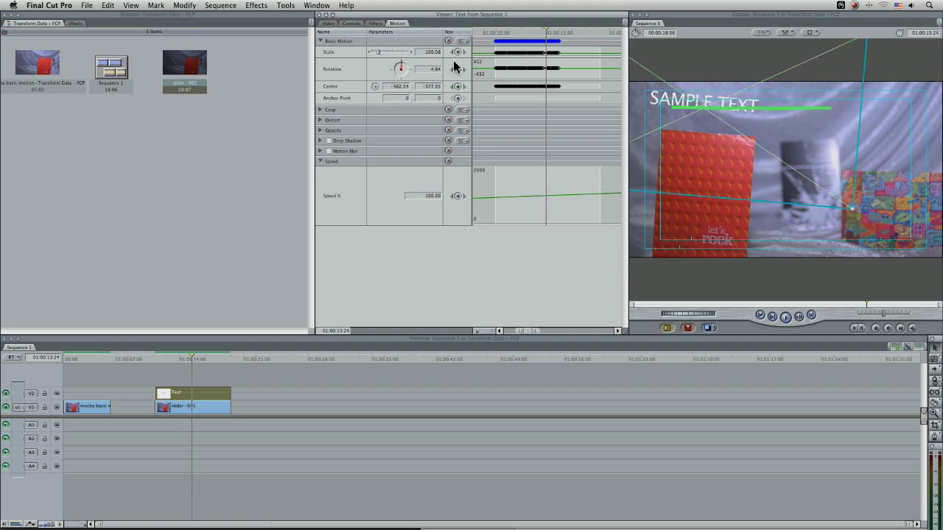
- Scrub back through the sequence with the Text clip deselected to check SAMPLE TEXT follows the box
mouse_move(545, 39)
mouse_down()
mouse_move(523, 34)
mouse_move(527, 42)
mouse_up()
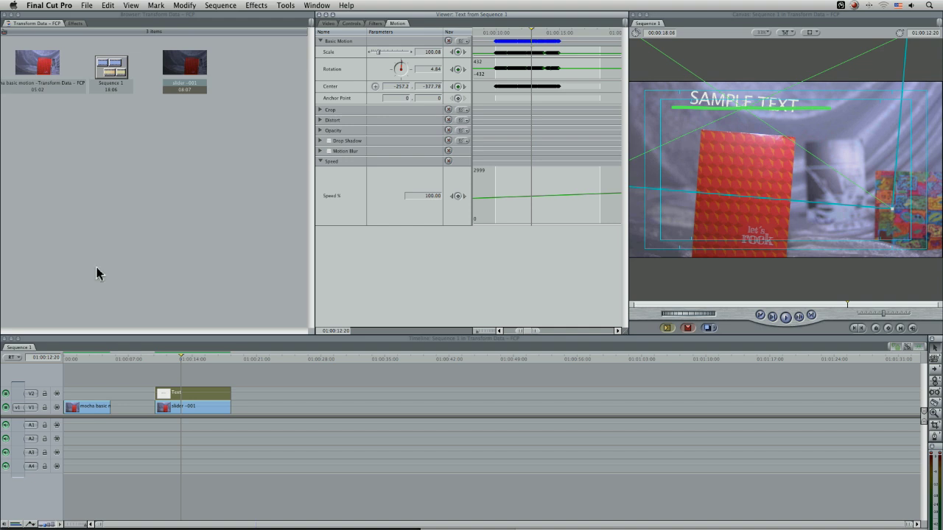
click(252, 374)
click(189, 391)
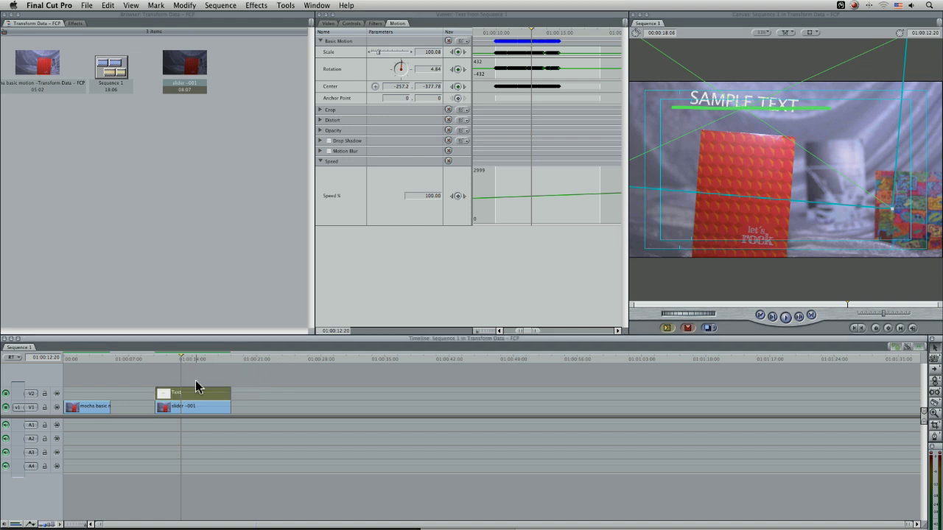
click(270, 371)
drag(270, 372, 189, 372)
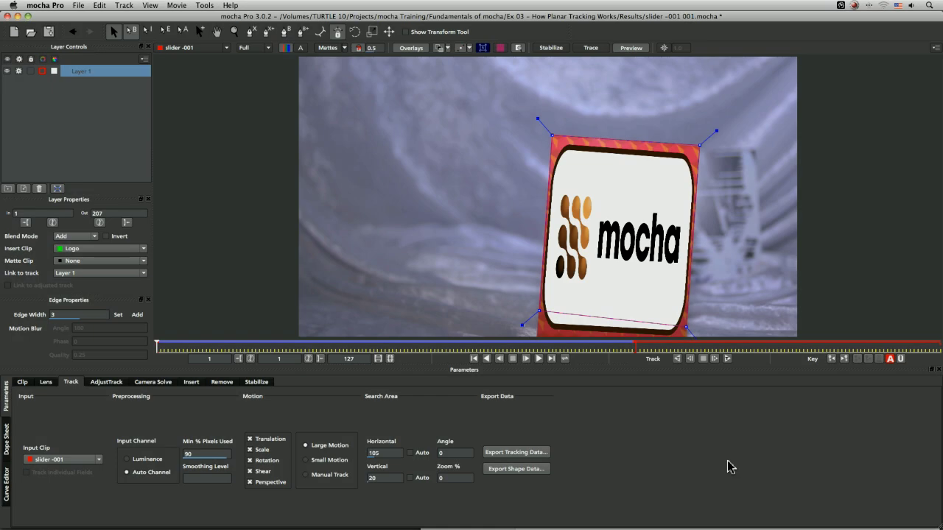
- Export Layer 1's tracking data in Motion basic transform (*.motn) format, saved as Transform Data
click(532, 453)
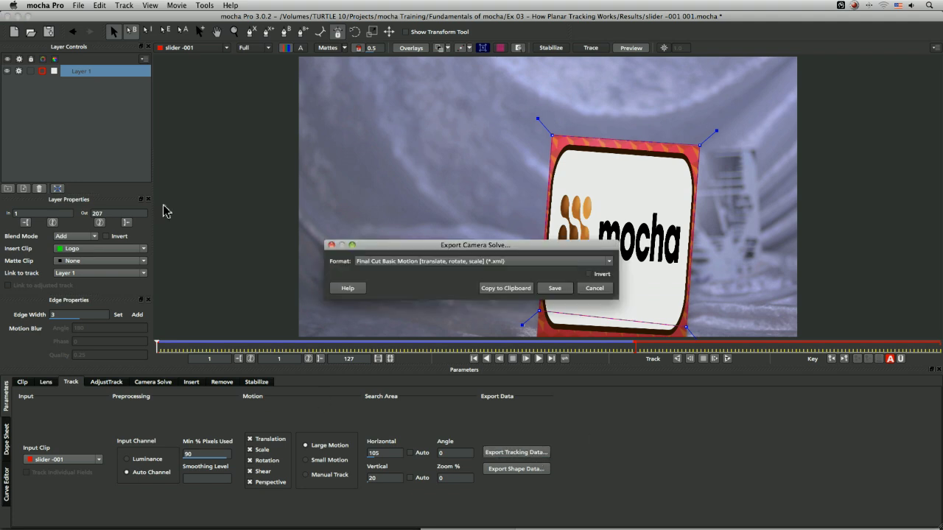
click(605, 264)
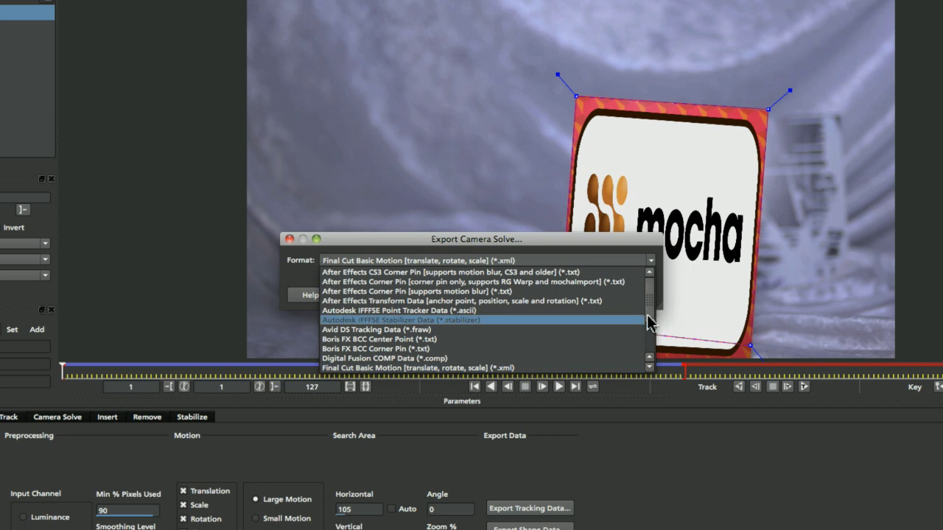
scroll(652, 322, down, 5)
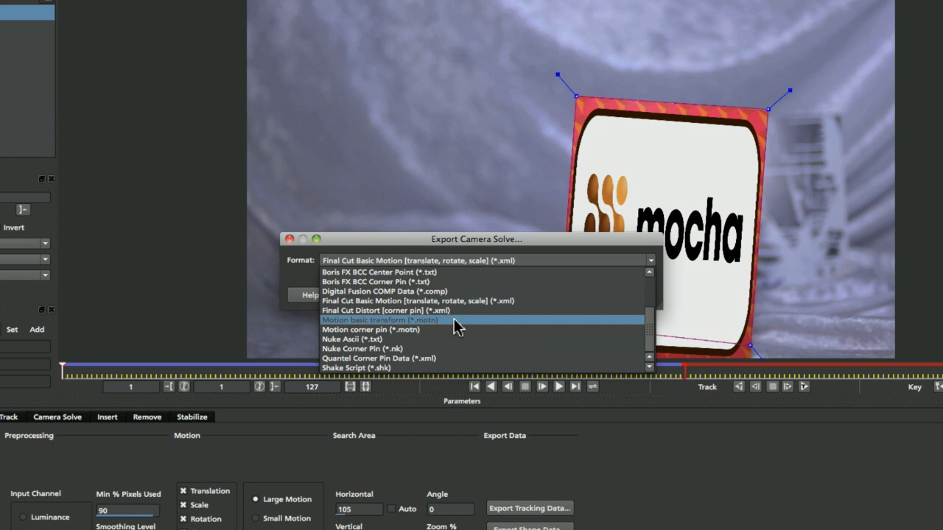
click(456, 320)
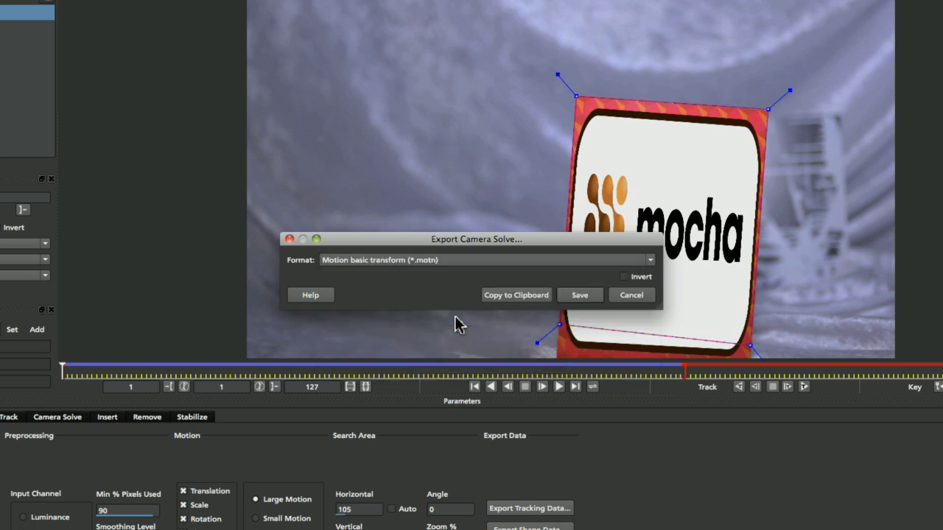
click(580, 296)
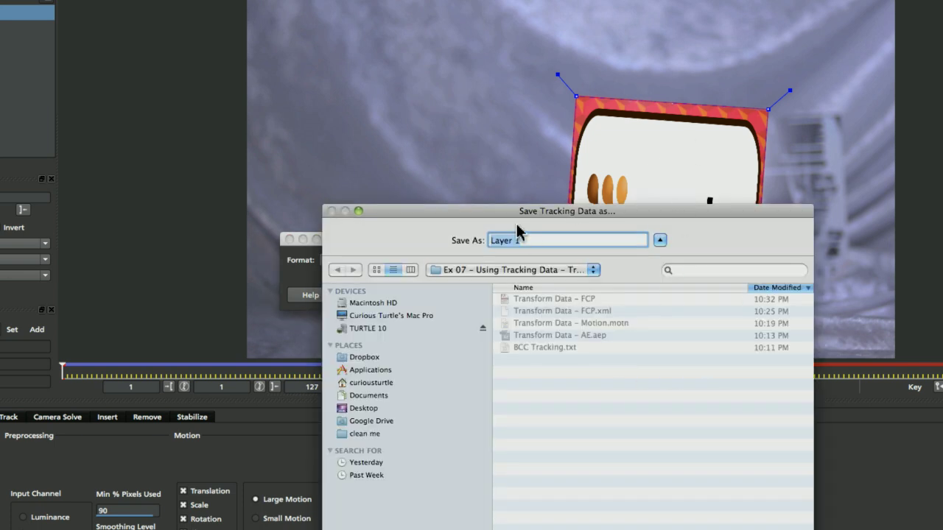
click(612, 324)
drag(596, 240, 563, 247)
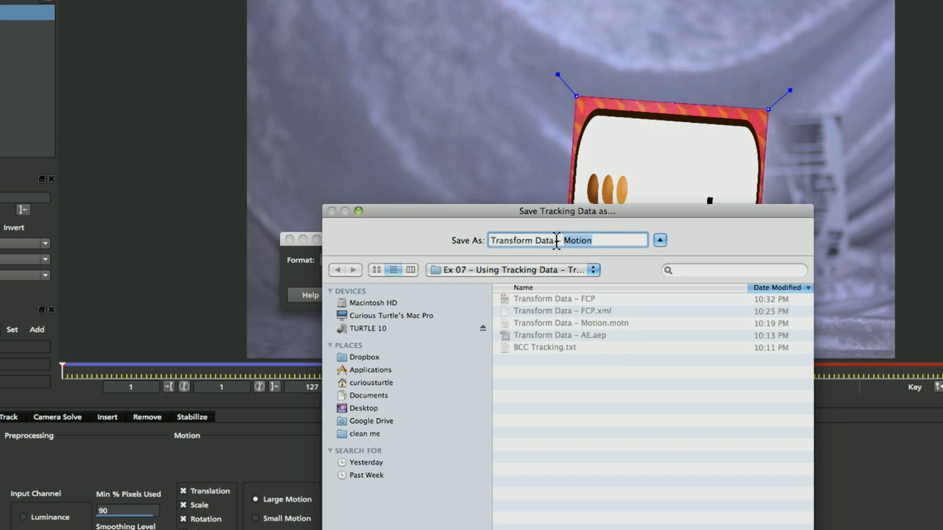
key(BackSpace)
key(Return)
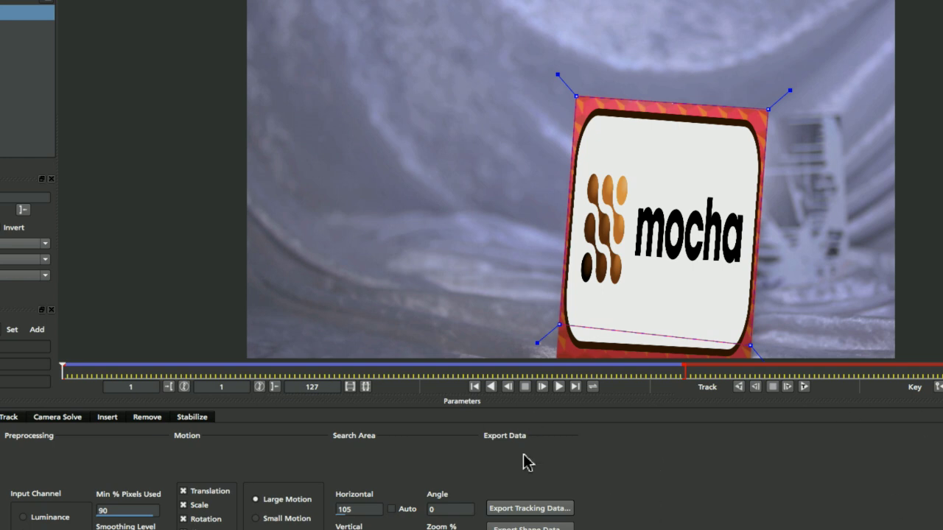
key(super+Tab)
key(super+Tab)
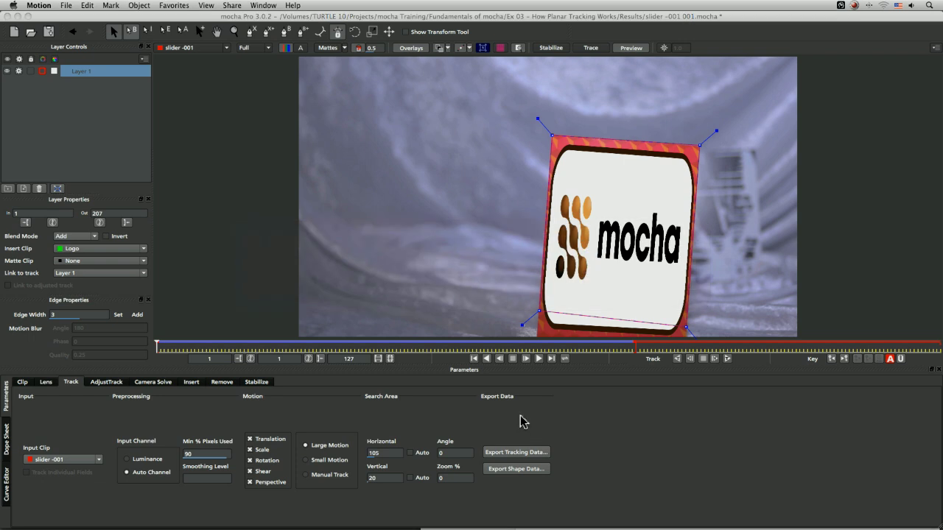
- Open Transform Data.motn in Motion and choose Open Original in the update alert
click(67, 6)
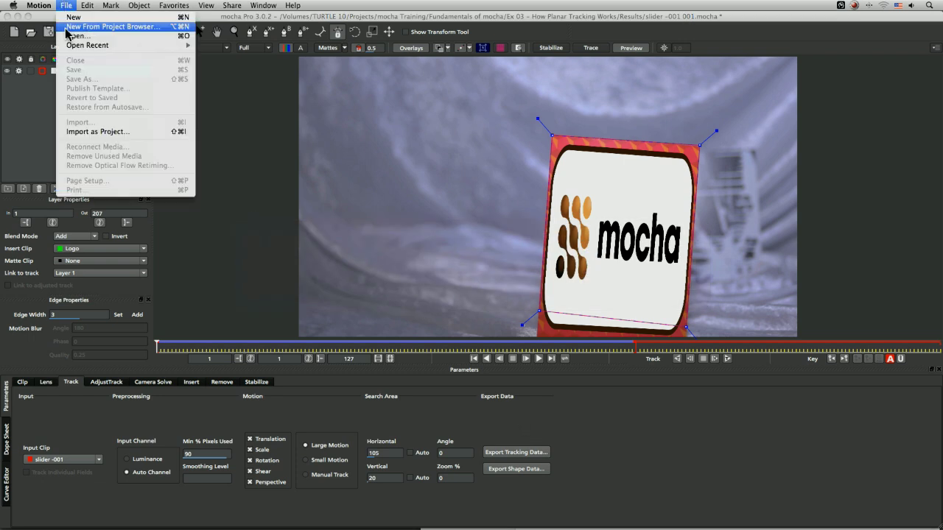
click(107, 36)
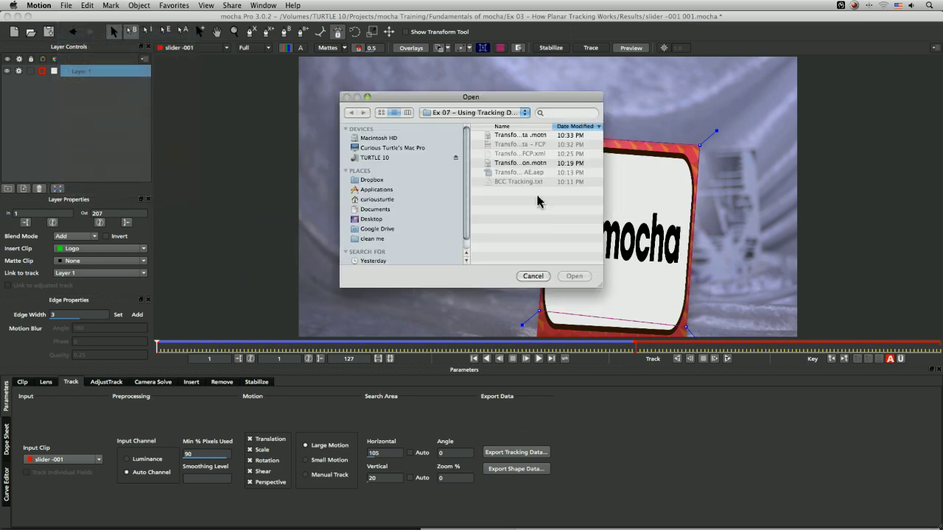
double_click(516, 136)
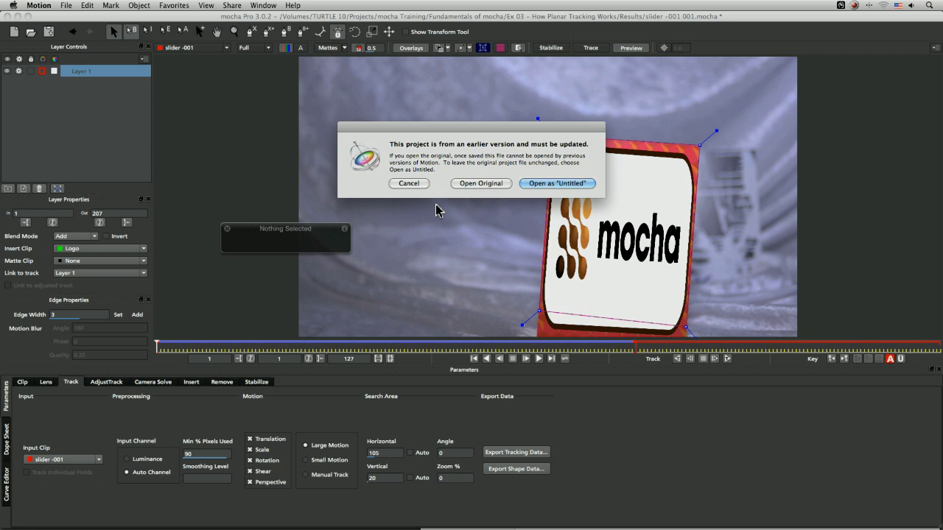
drag(443, 131, 403, 119)
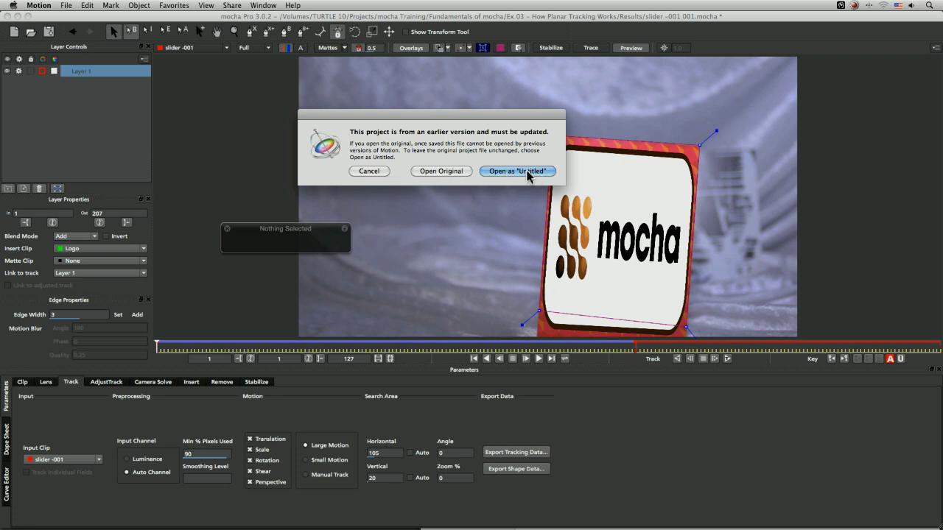
click(442, 171)
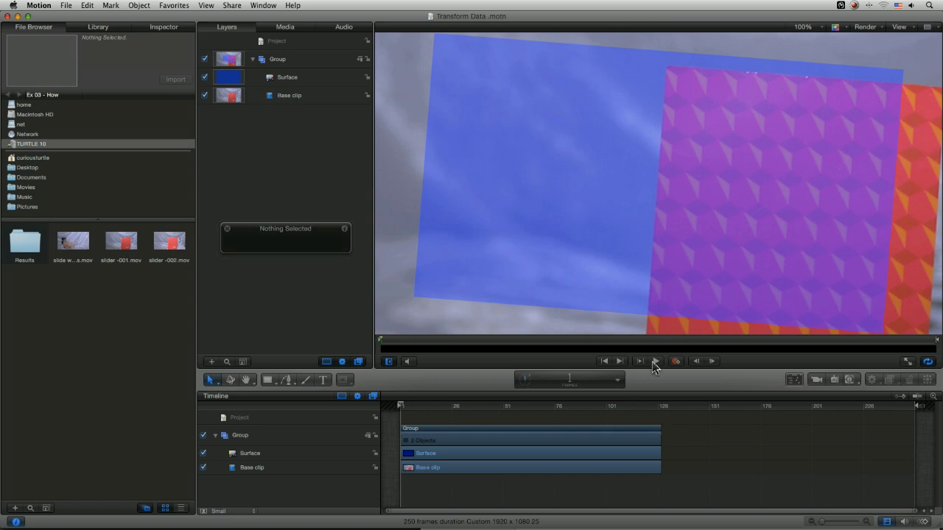
- End the play range at frame 126, rewind, fit the canvas in the window, and select Surface
mouse_move(917, 406)
mouse_down()
mouse_move(656, 437)
mouse_move(663, 446)
mouse_up()
click(679, 406)
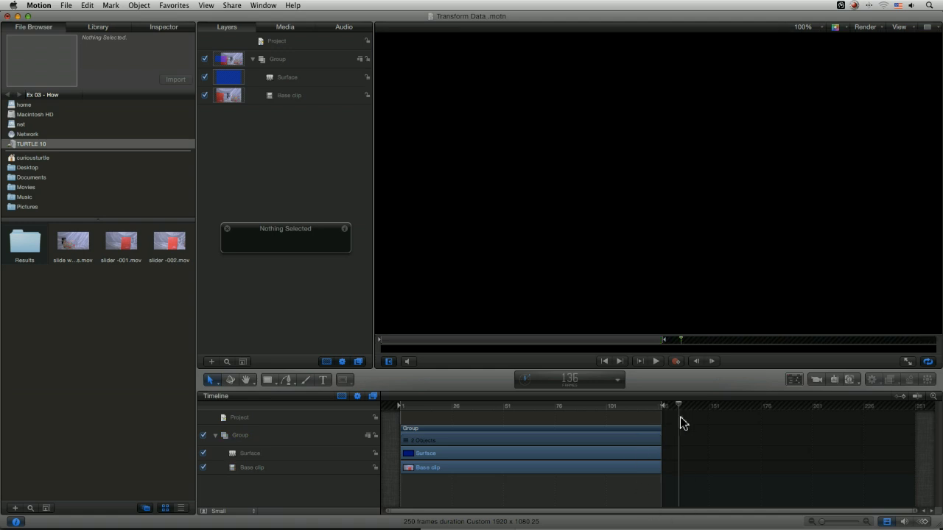
key(Home)
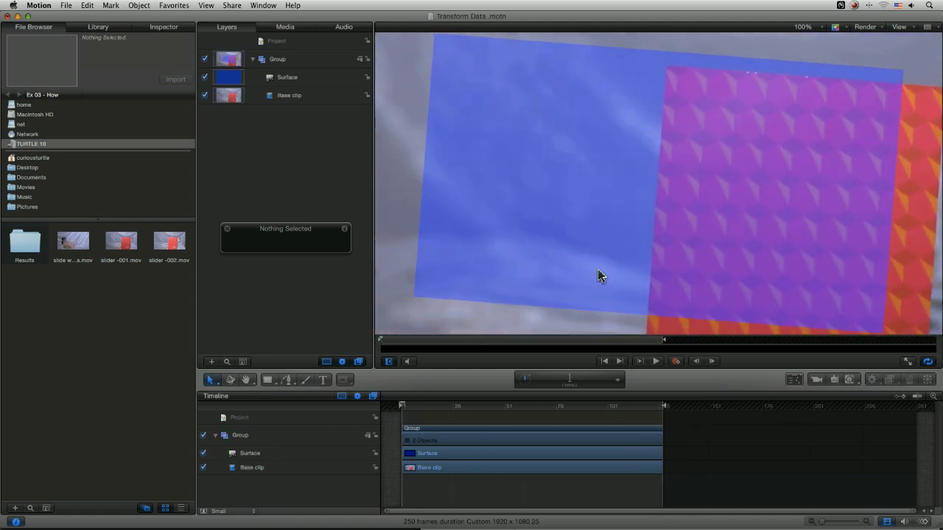
click(811, 27)
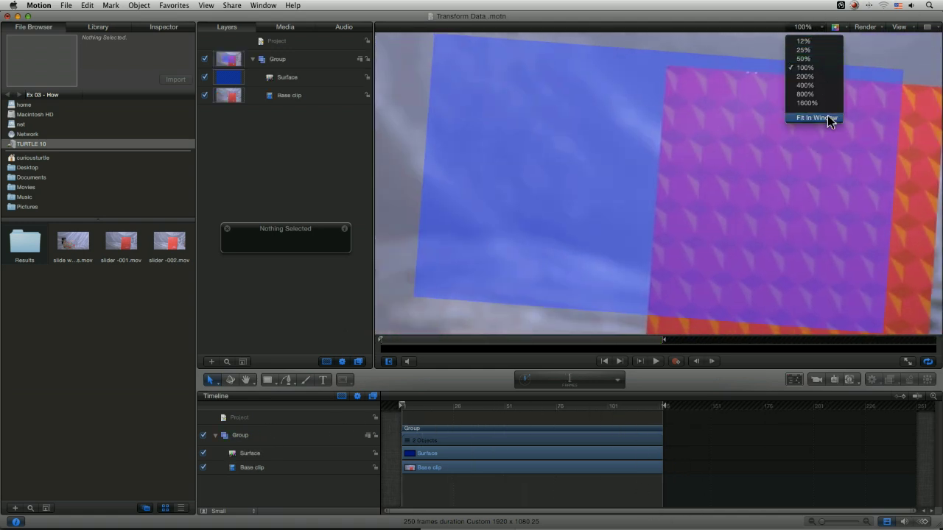
click(488, 403)
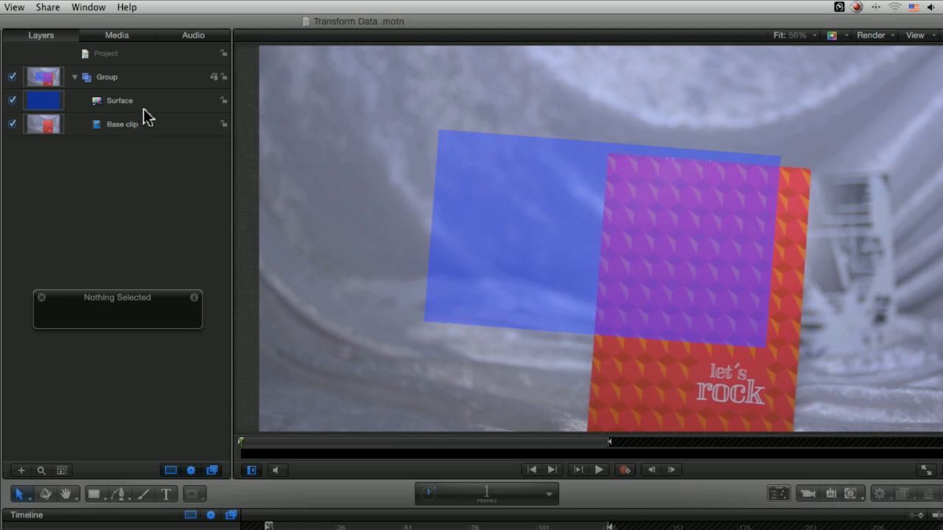
click(146, 104)
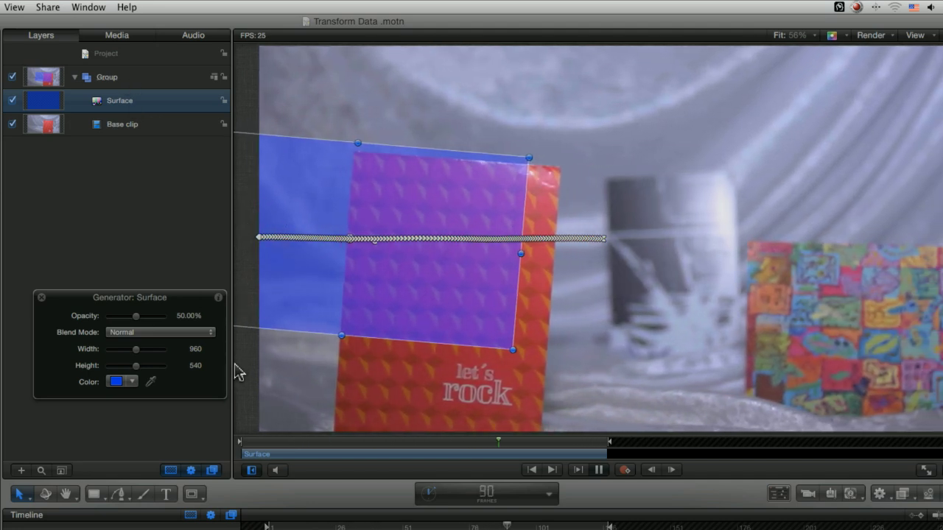
- Stop playback, return to the first frame, and hide the blue Surface layer
click(597, 470)
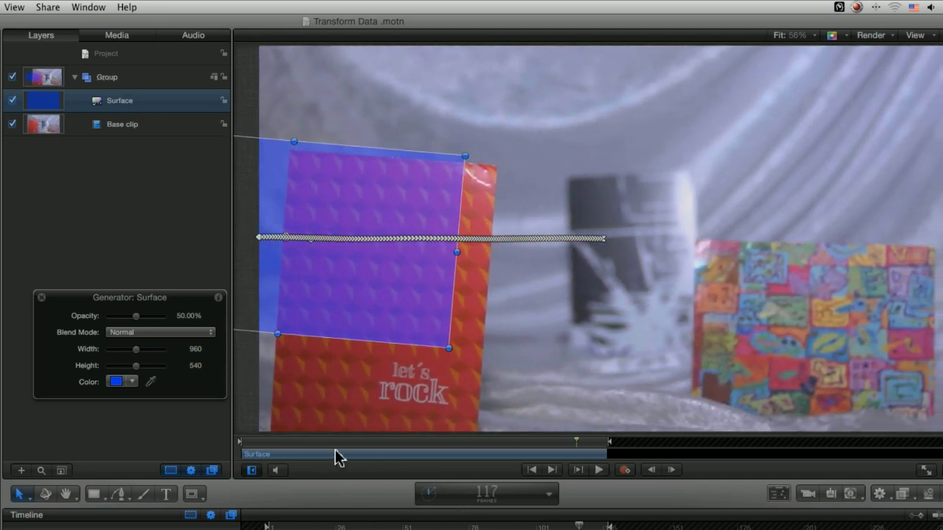
key(Home)
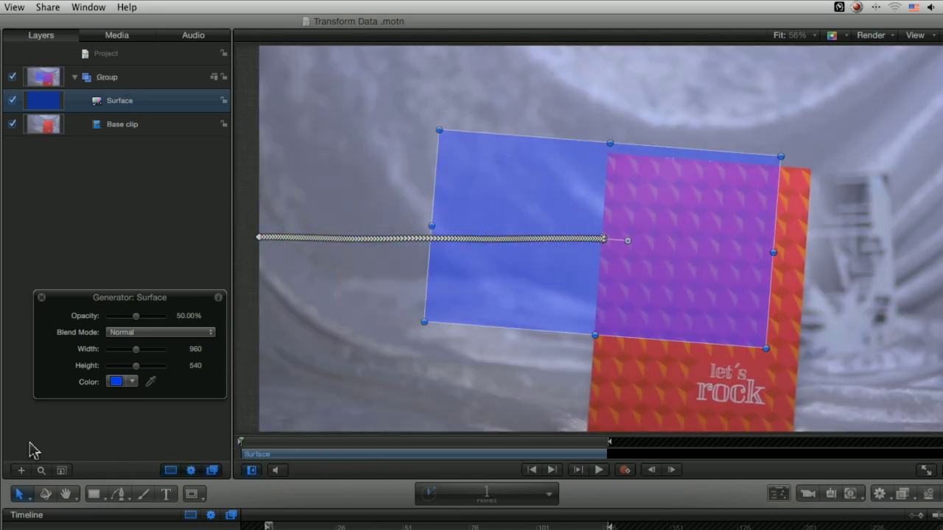
key(t)
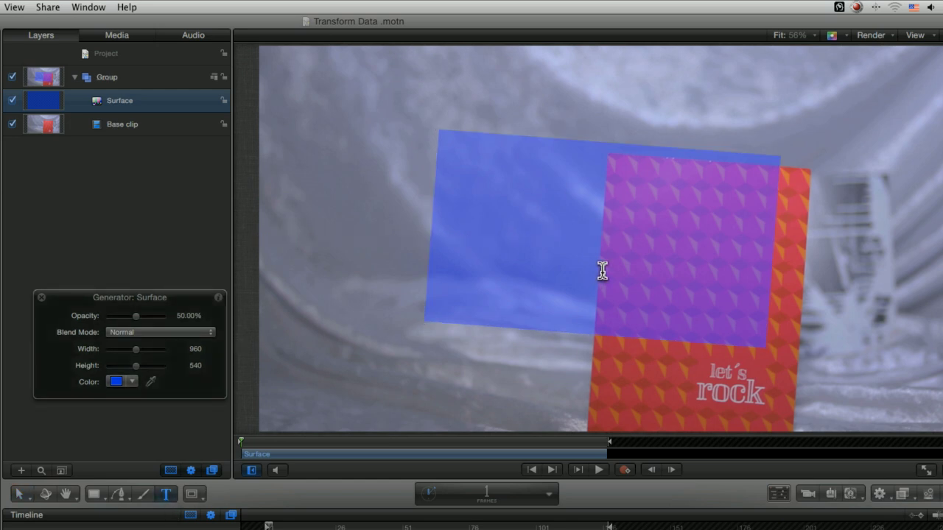
click(12, 101)
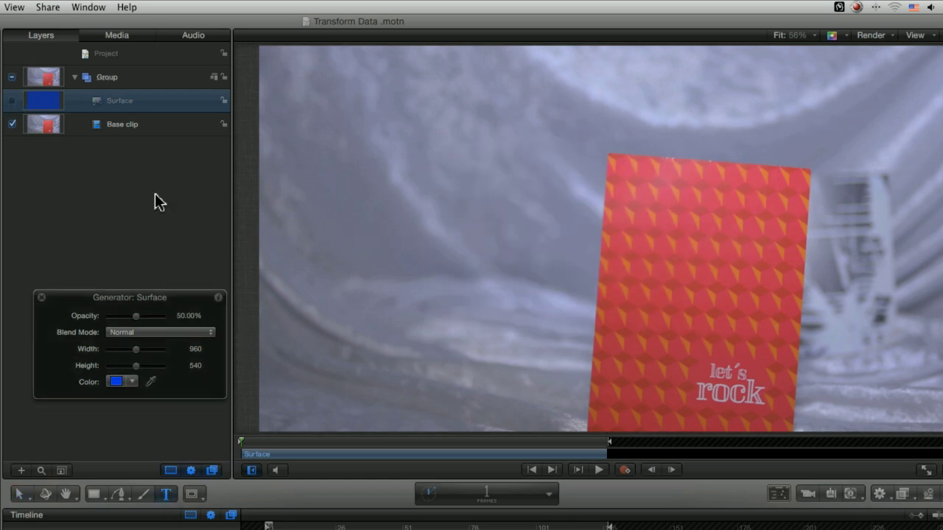
- Add a white TEST title on the canvas and enlarge it to size 178
click(549, 238)
text(TEST)
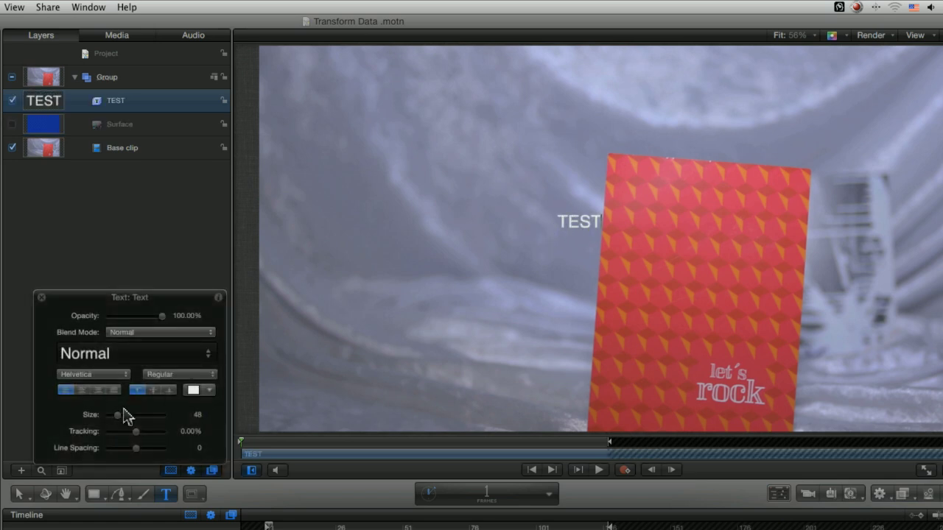
mouse_move(124, 413)
mouse_down()
mouse_move(162, 411)
mouse_move(135, 412)
mouse_up()
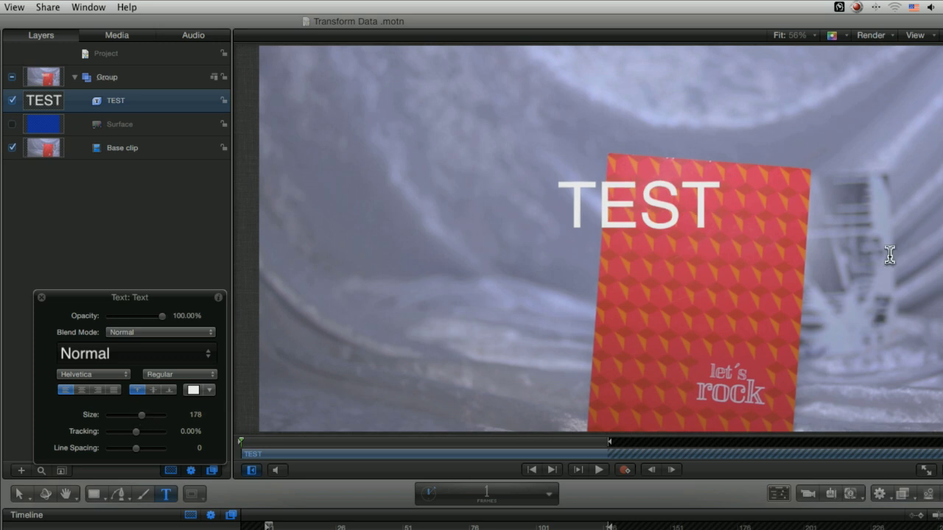
key(Escape)
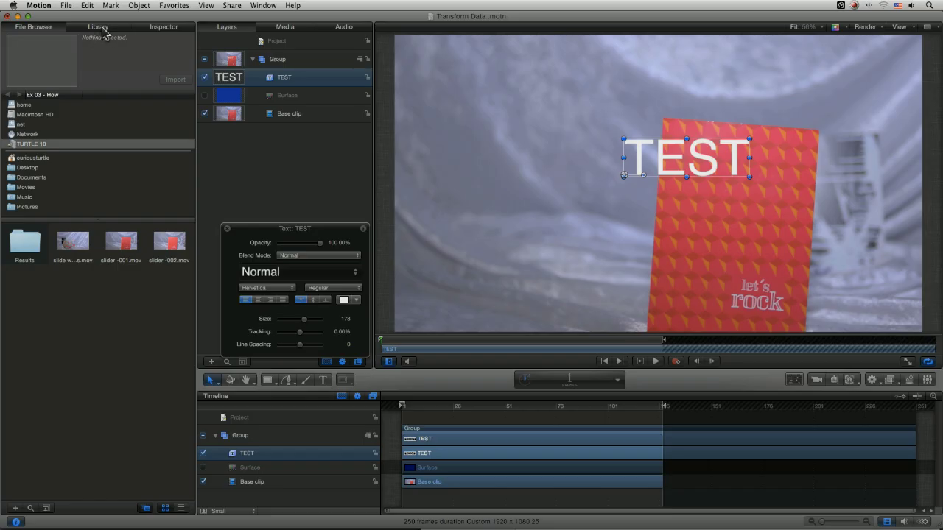
- Apply the Match Move behaviour to the TEST layer and set the Surface layer as its source
click(98, 27)
click(28, 105)
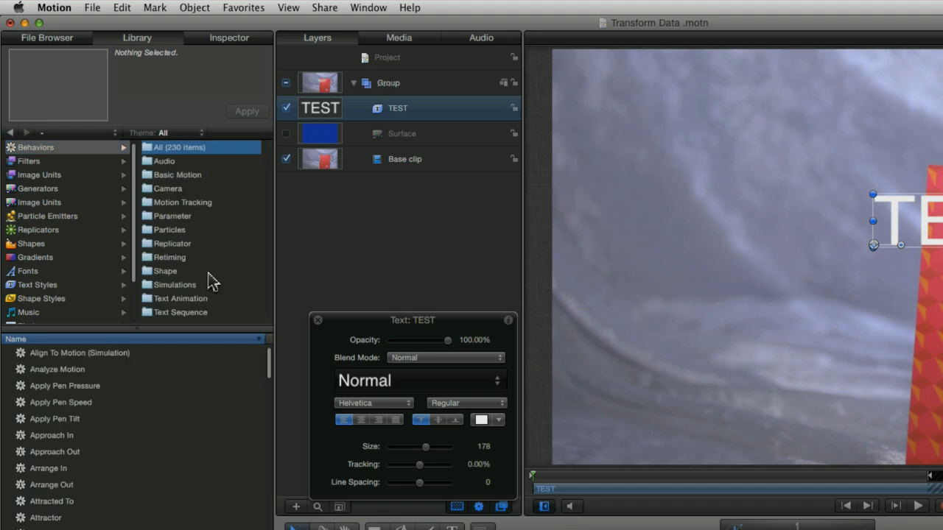
click(184, 203)
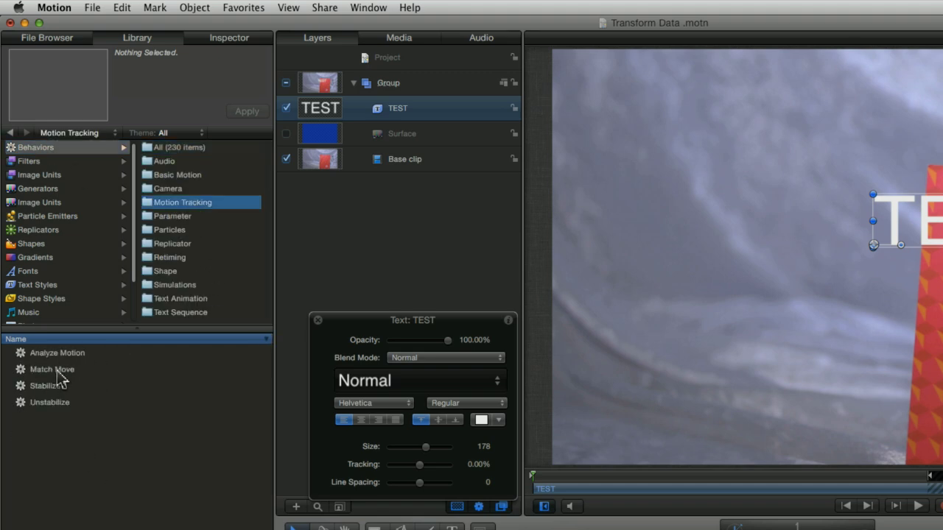
drag(49, 371, 449, 107)
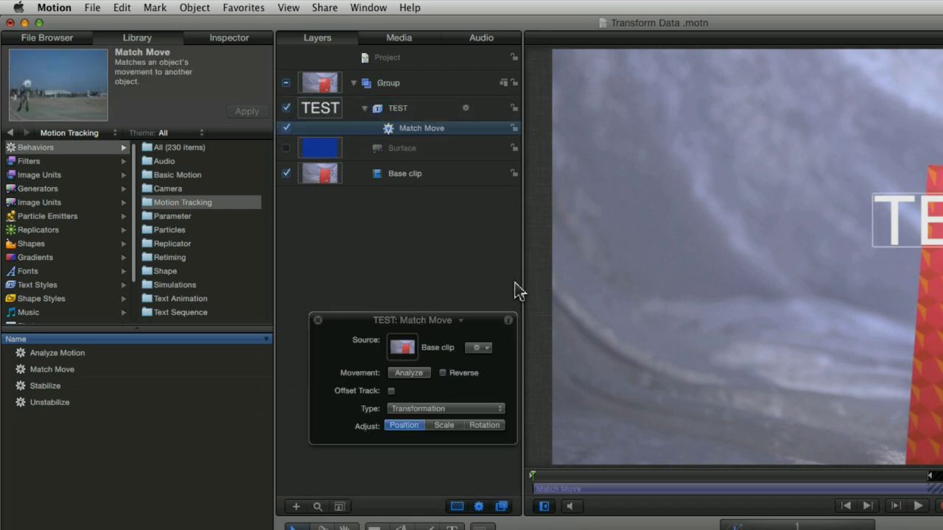
drag(382, 327, 639, 89)
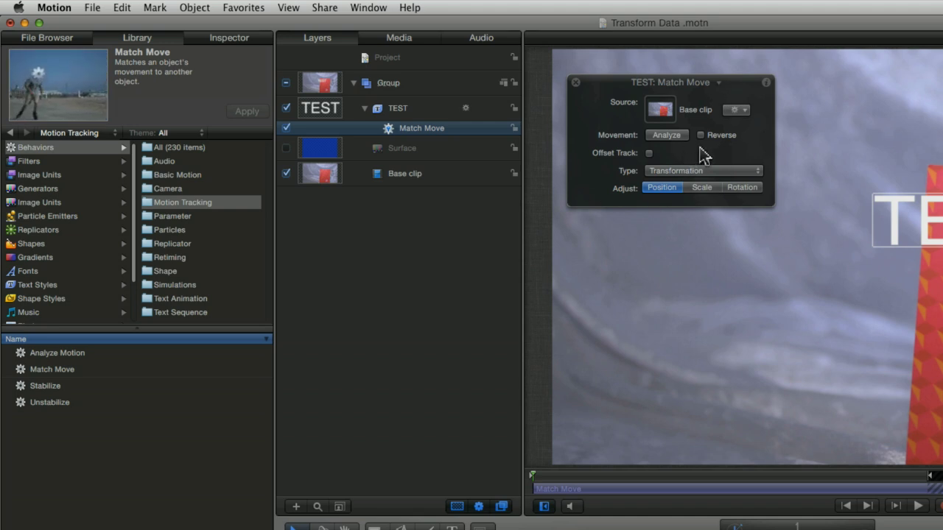
key(F7)
key(F7)
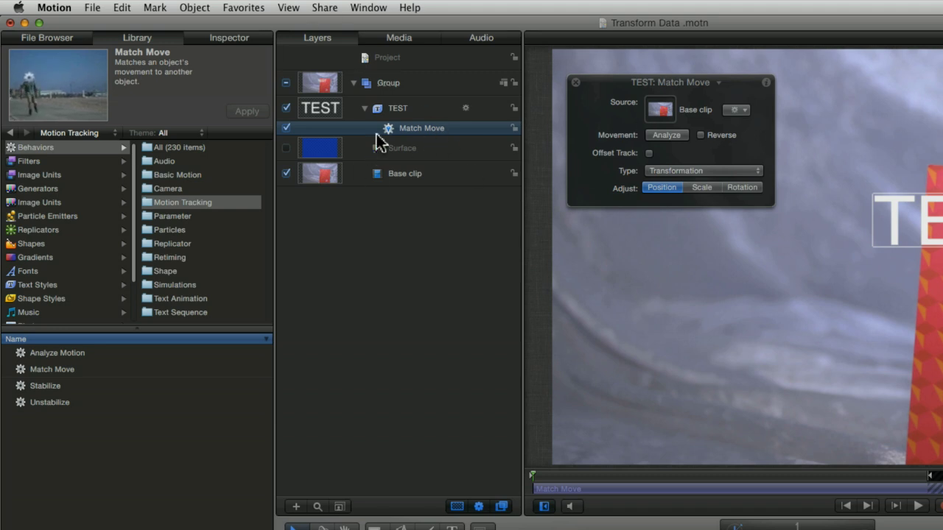
drag(320, 153, 669, 106)
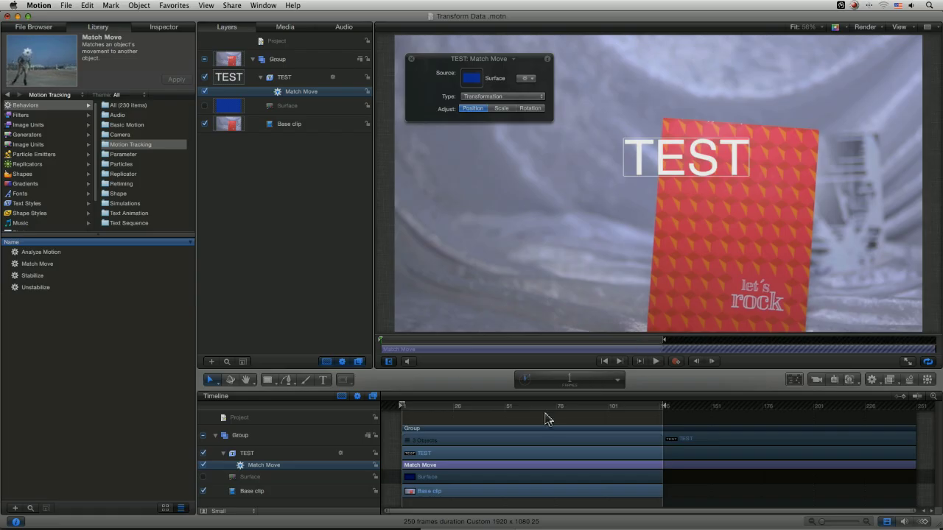
- Play back the tracking preview and select the TEST layer as an object
key(space)
drag(478, 64, 231, 303)
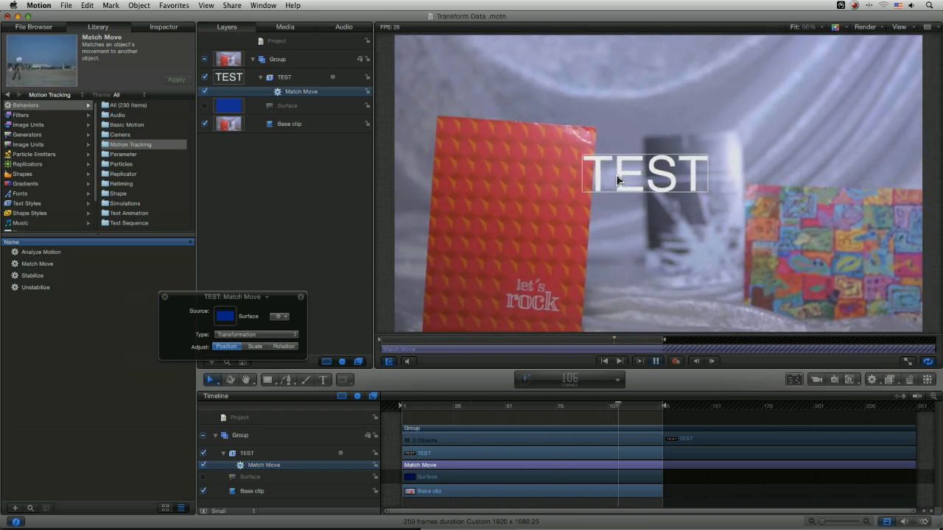
double_click(774, 179)
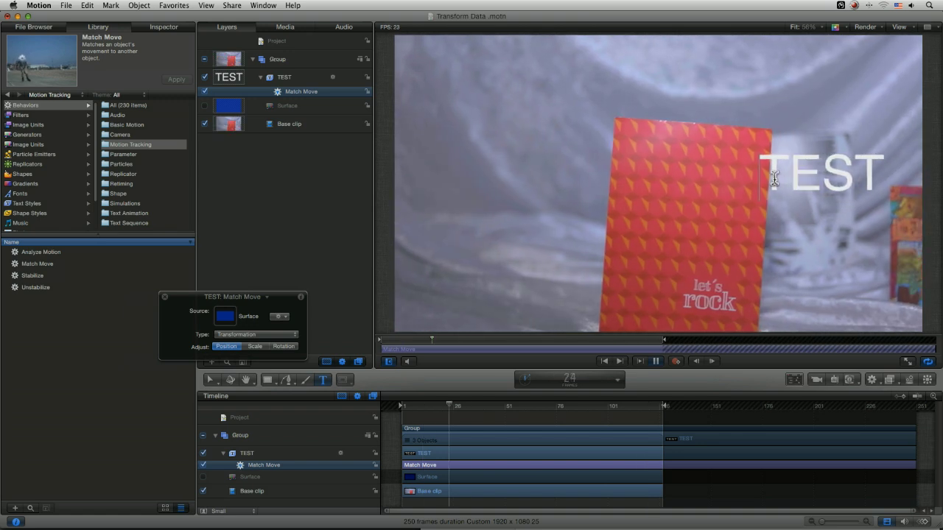
key(Escape)
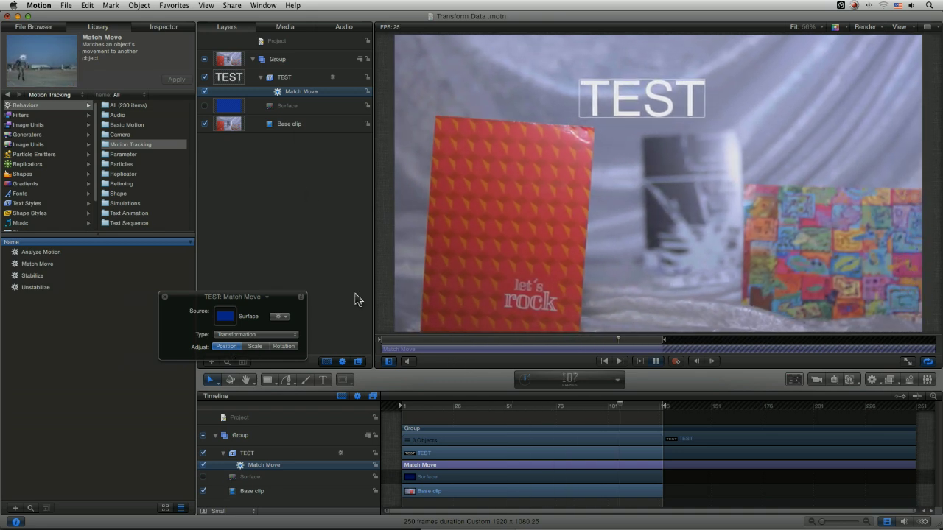
- Enable Match Move Scale and Rotation, place TEST on the red box's face, and view its Properties
click(254, 347)
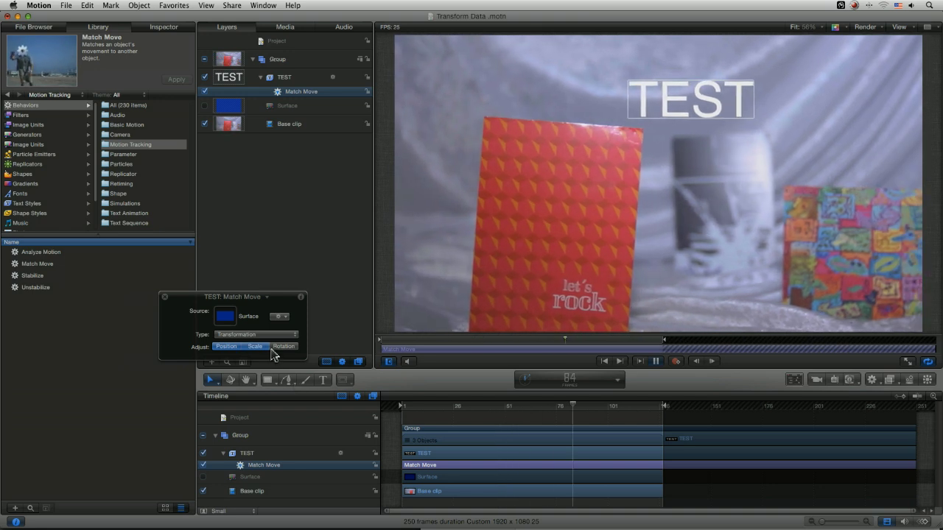
click(283, 347)
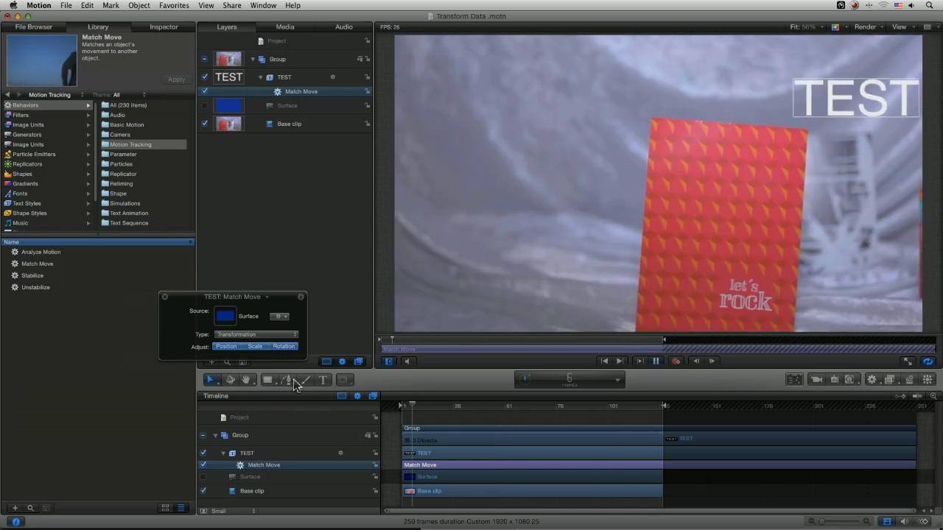
drag(810, 99, 594, 270)
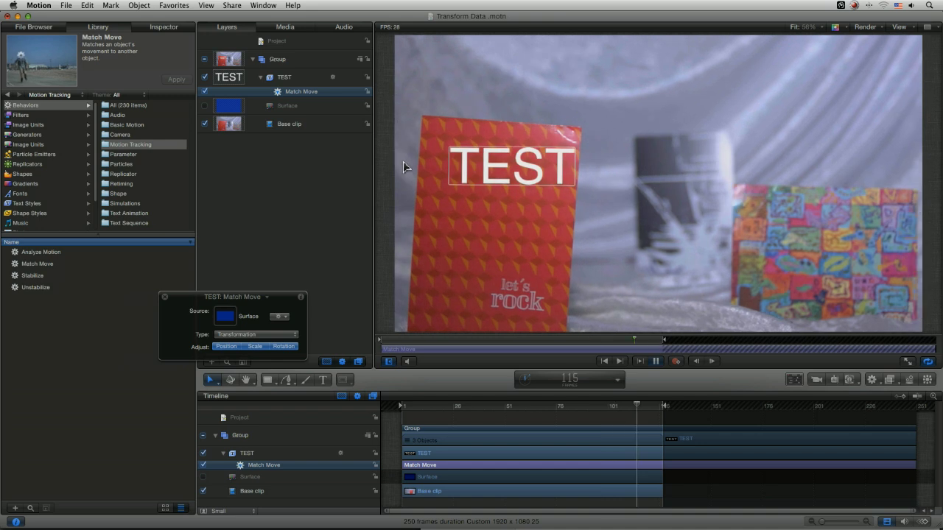
key(super+3)
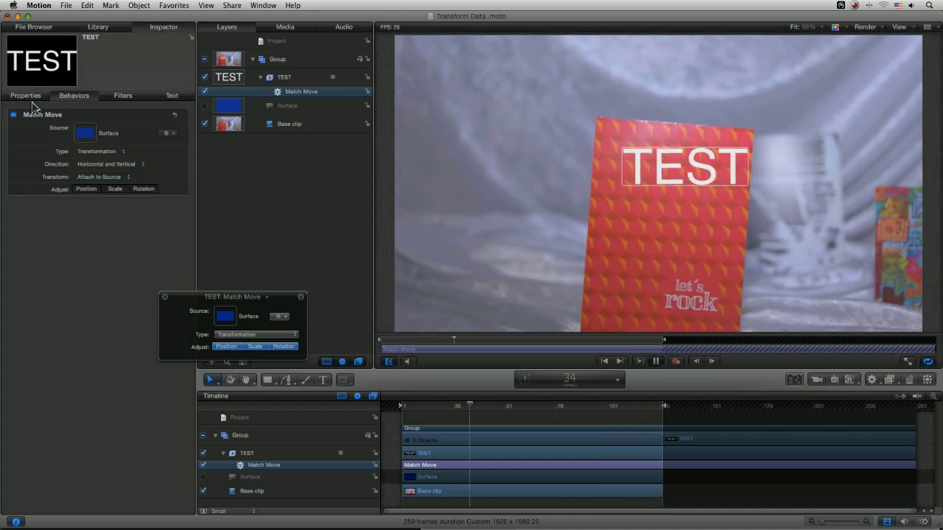
click(29, 99)
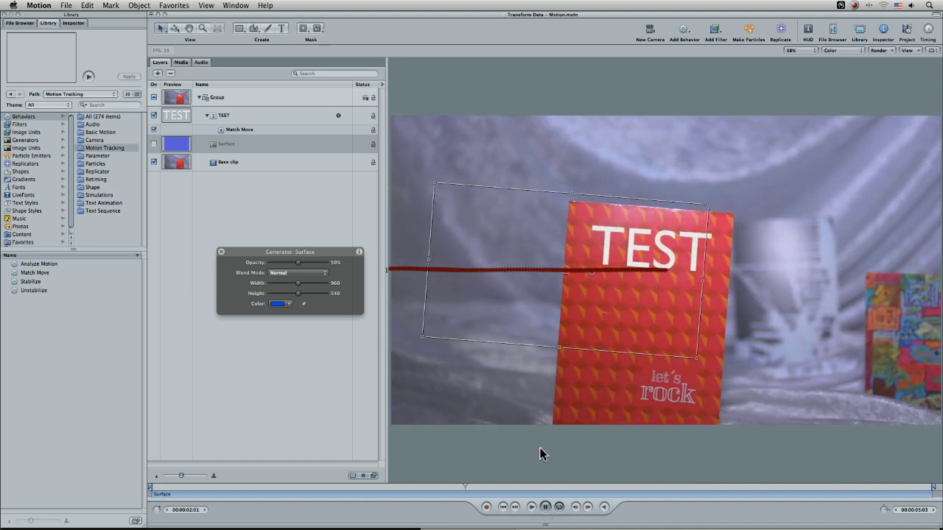
- Stop playback, rewind the playhead to frame 0, and switch back to Final Cut Pro
click(545, 507)
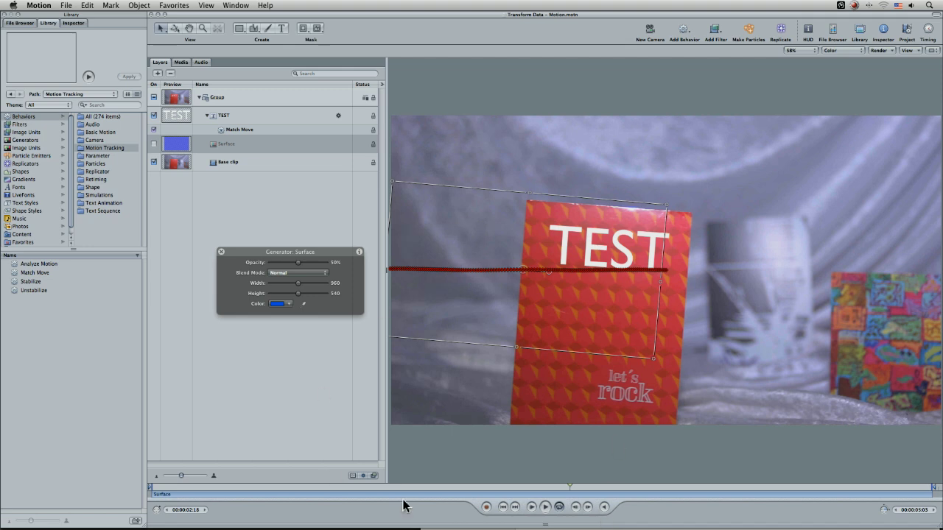
drag(513, 493, 114, 464)
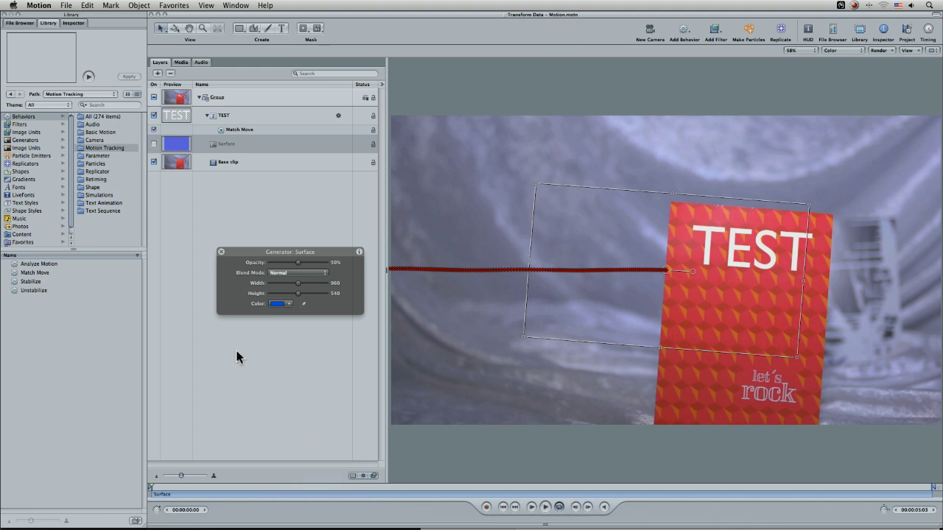
key(super+Tab)
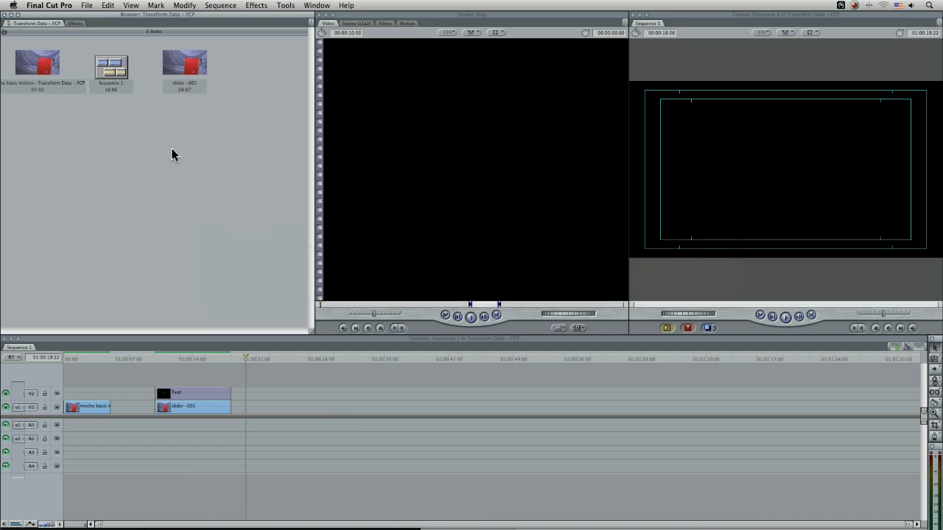
- Import Transform Data - Motion.motn into the Browser
right_click(157, 138)
click(269, 142)
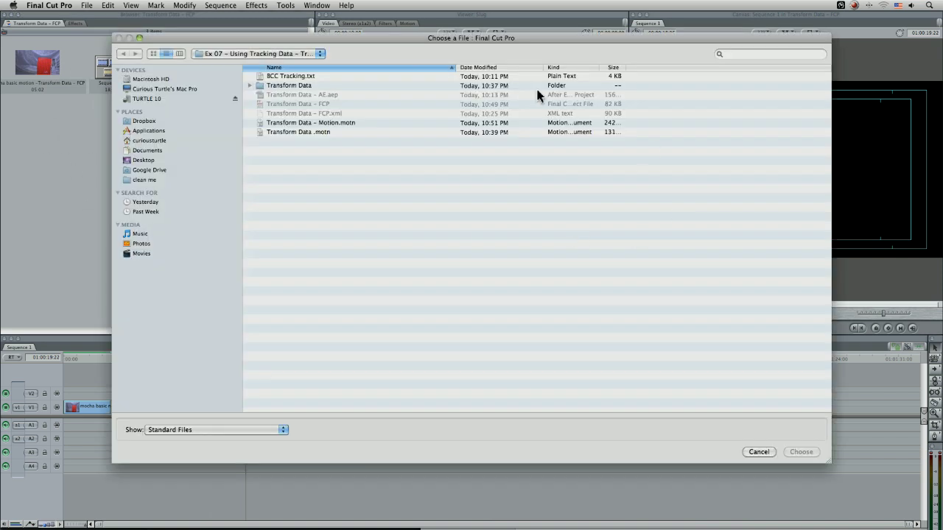
double_click(332, 123)
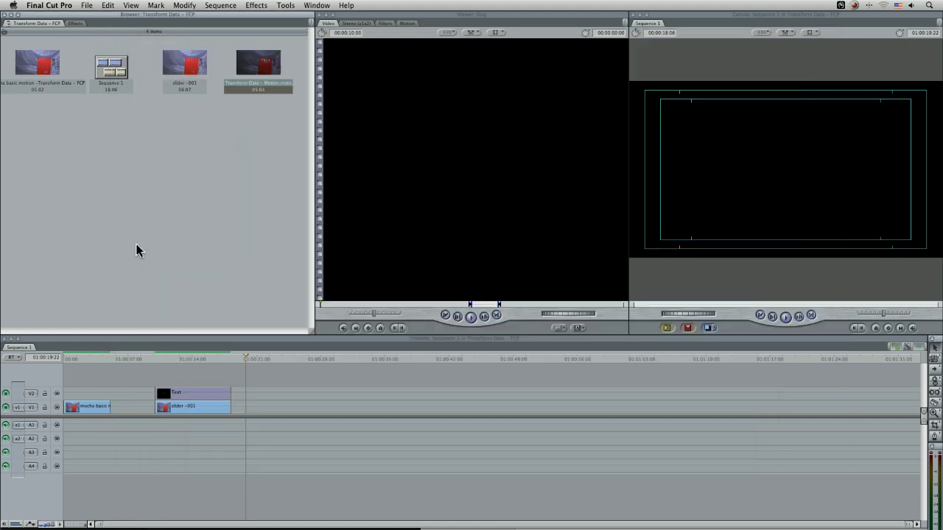
- Place the Motion project on V1 after slider -001 and play it from its start
drag(261, 77, 258, 408)
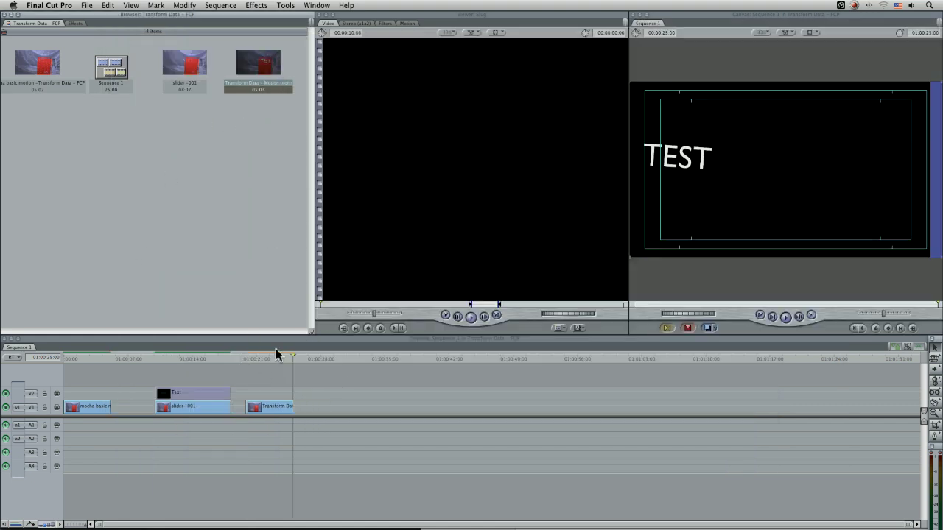
drag(252, 362, 246, 362)
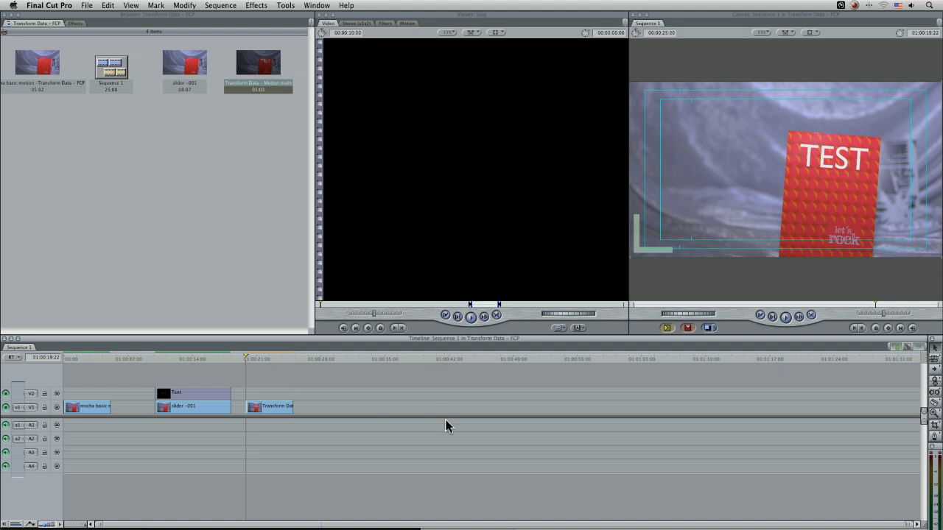
key(space)
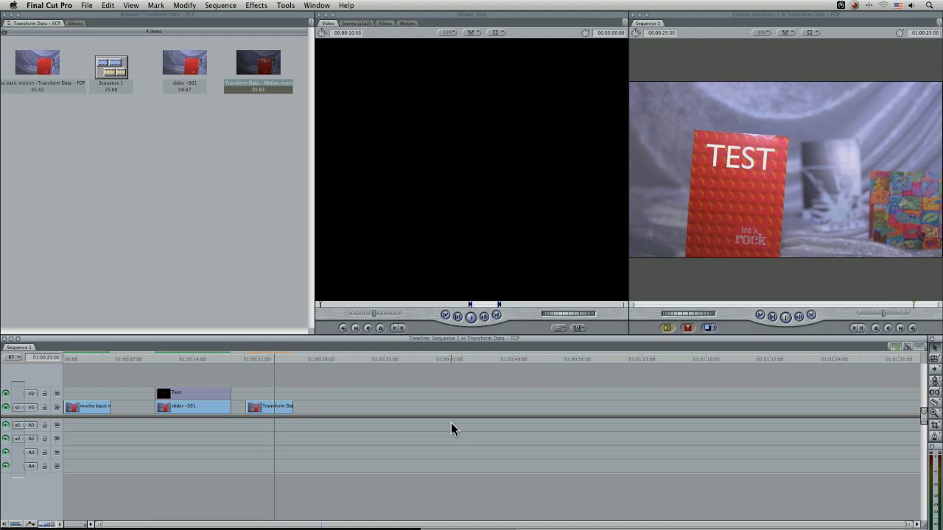
key(space)
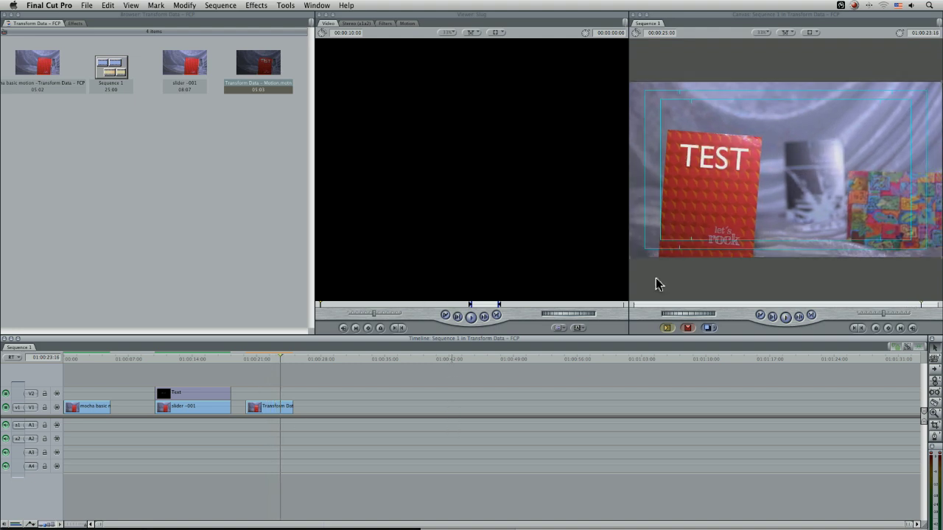
- View the Canvas at 100% to inspect the tracked TEST on the red box
click(770, 34)
click(803, 64)
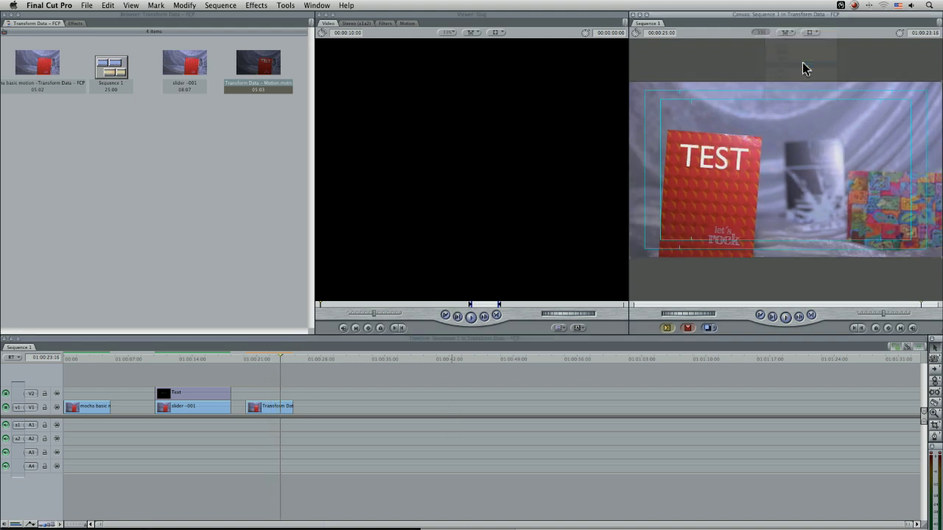
drag(748, 298, 669, 293)
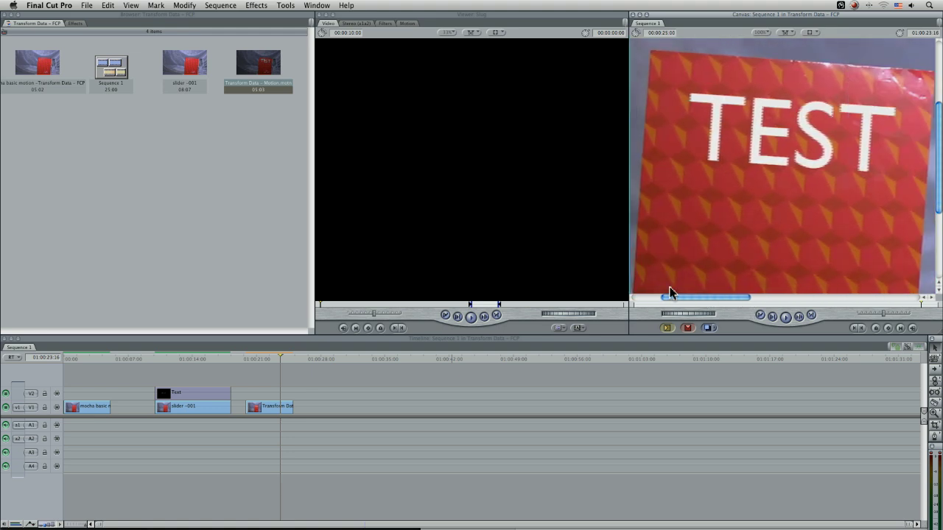
- Open the clip's project in Motion, move TEST lower on the red box, then return to Final Cut Pro
right_click(274, 412)
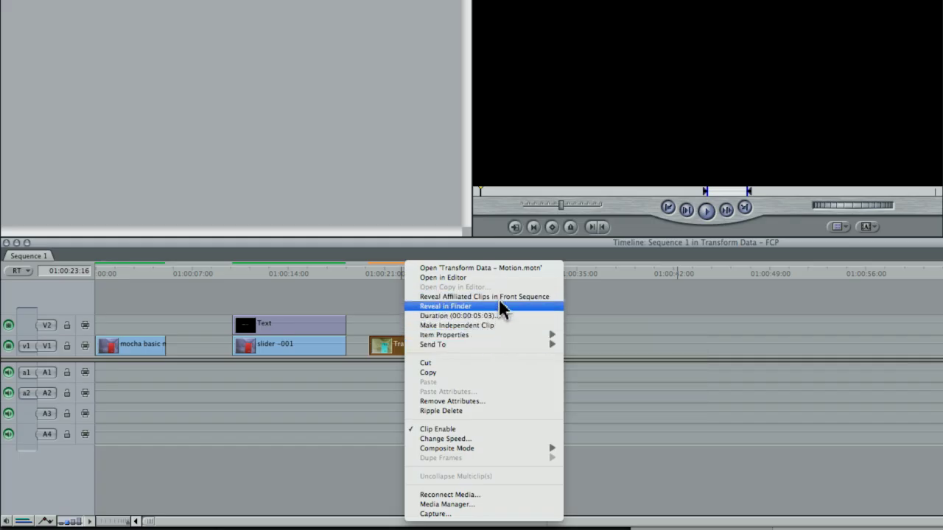
click(501, 277)
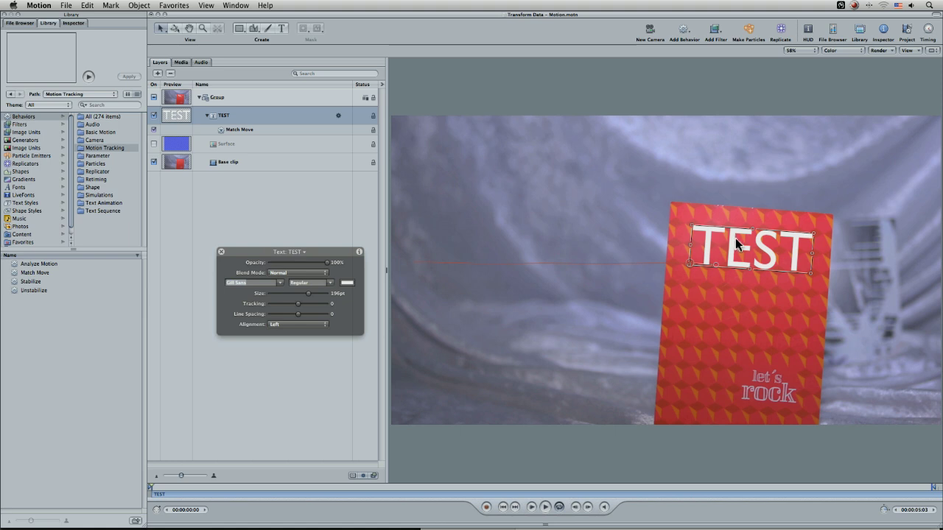
drag(735, 238, 731, 321)
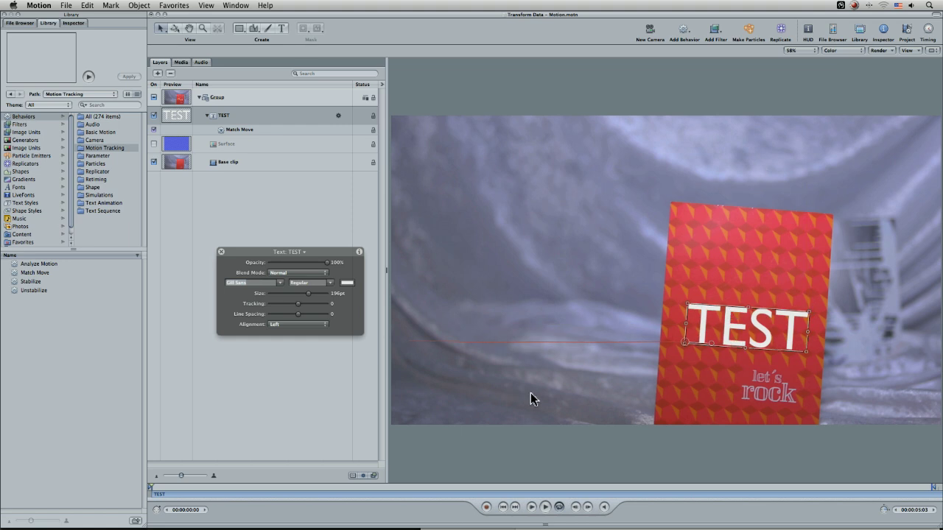
key(super+Tab)
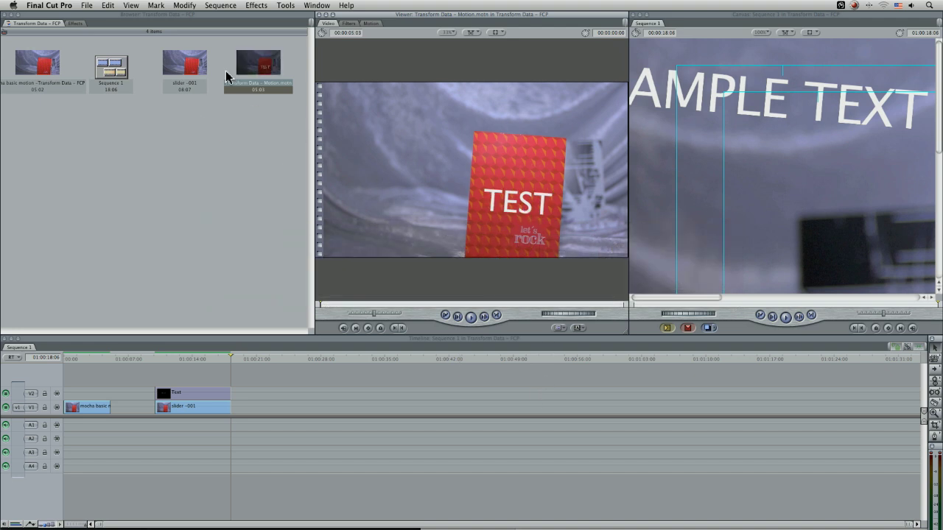
- Place the Transform Data project on V1 after the slider clip, fit the Canvas, and preview it
drag(227, 77, 303, 359)
click(759, 33)
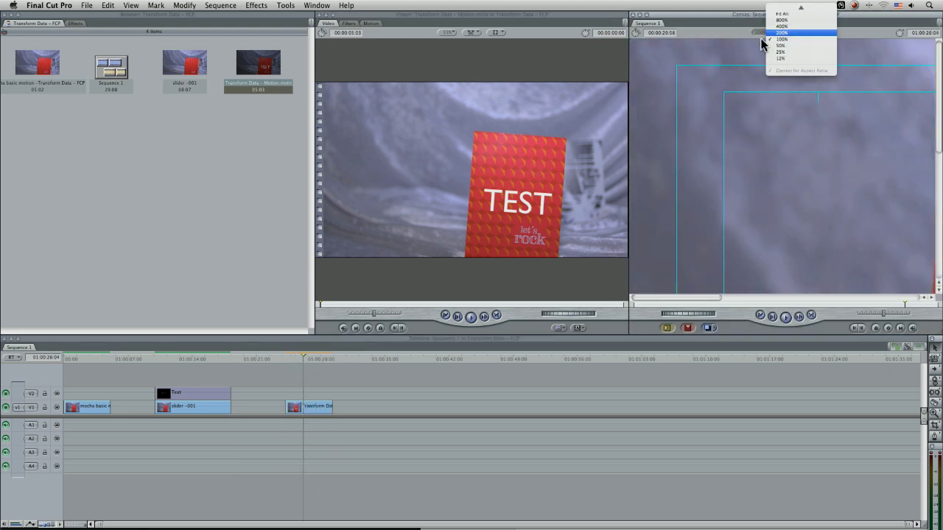
click(789, 13)
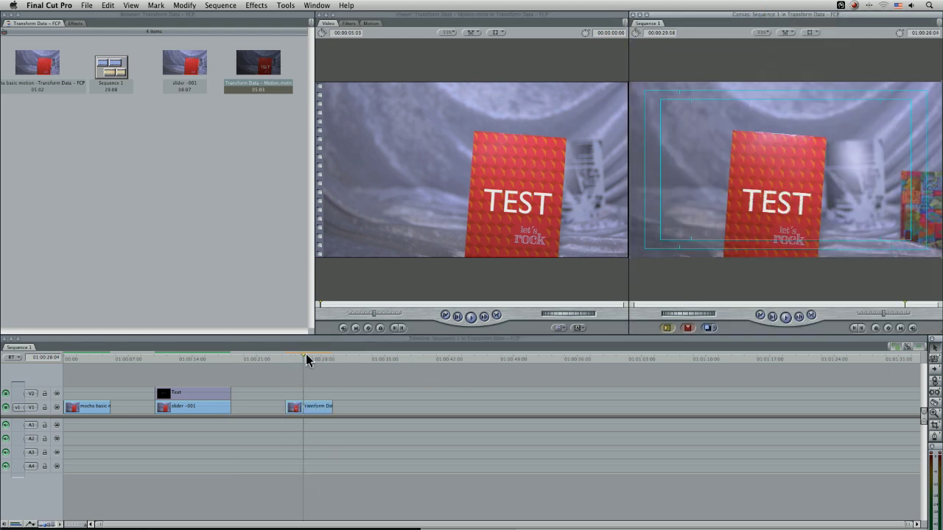
mouse_move(299, 359)
mouse_down()
mouse_move(316, 362)
mouse_move(307, 362)
mouse_up()
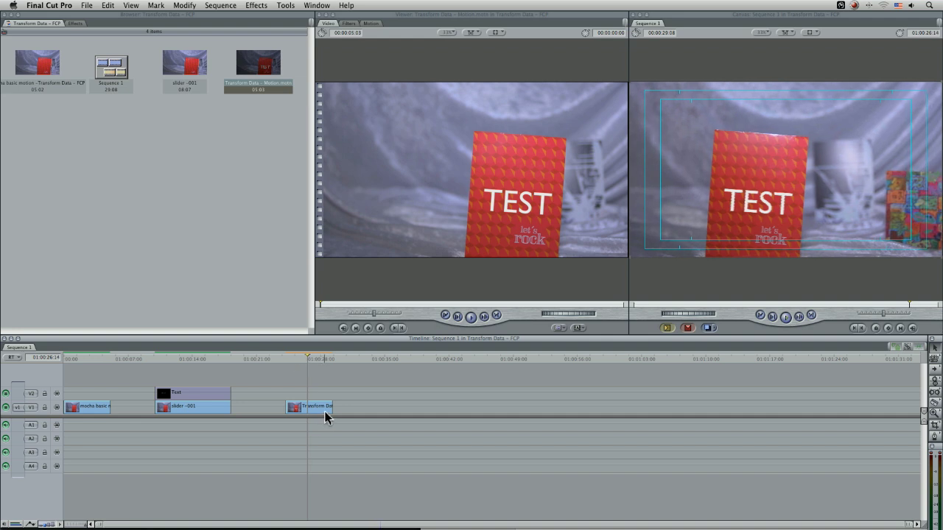
click(324, 411)
- Set the Canvas to 100%, open the Transform Data clip in the Viewer, and scrub back to the slider clip
click(764, 33)
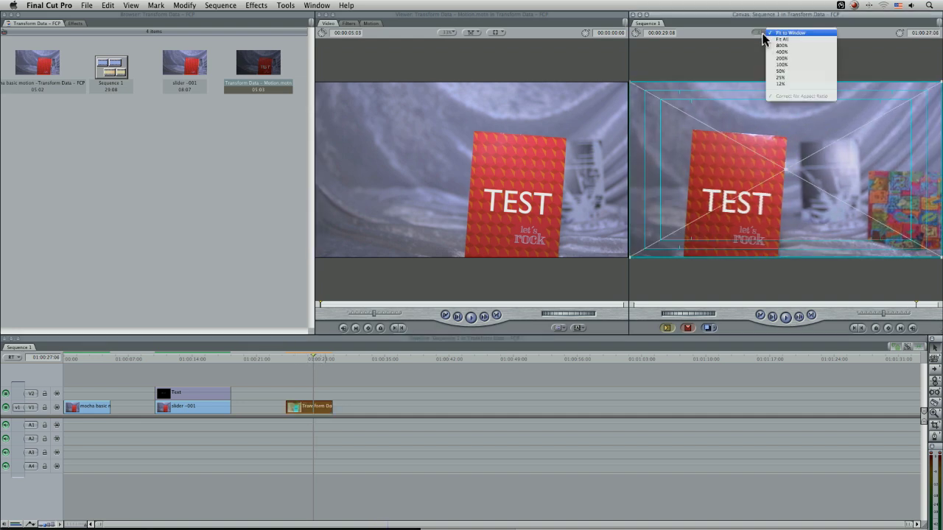
click(796, 61)
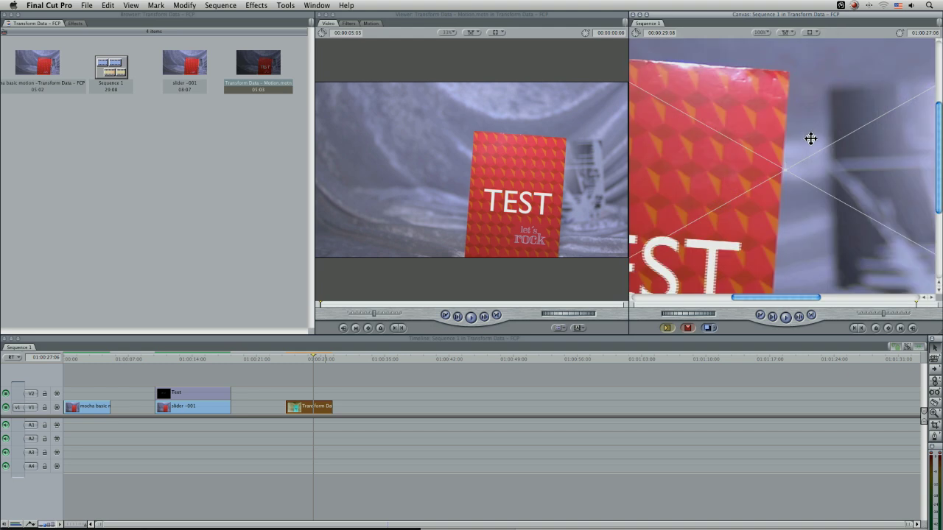
double_click(322, 405)
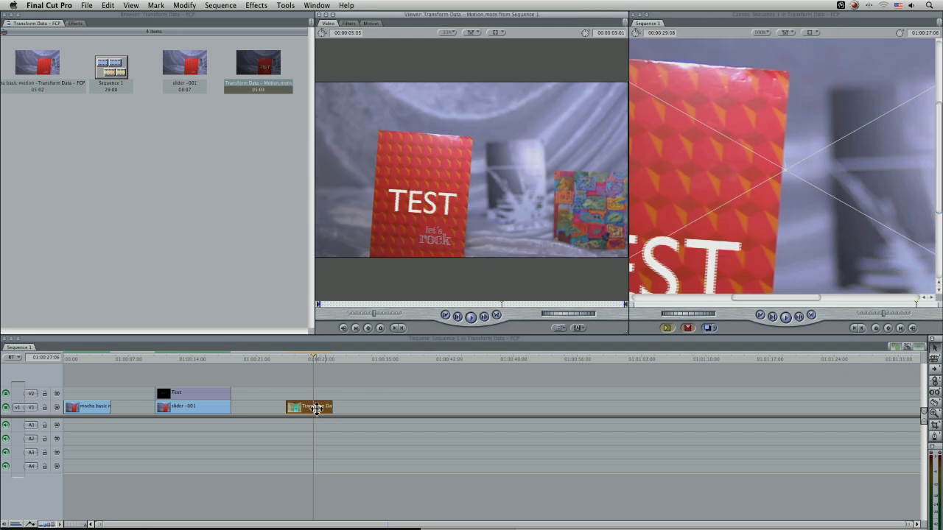
drag(302, 359, 170, 361)
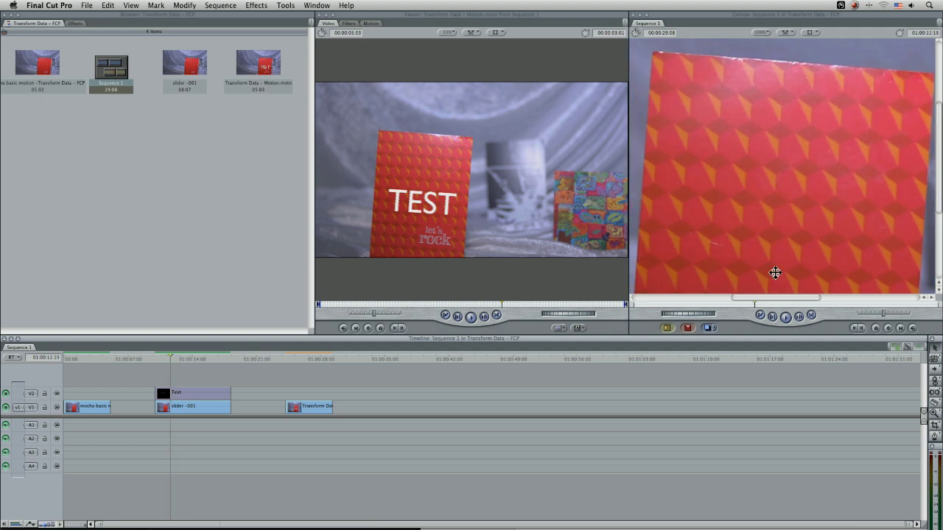
drag(791, 299, 914, 208)
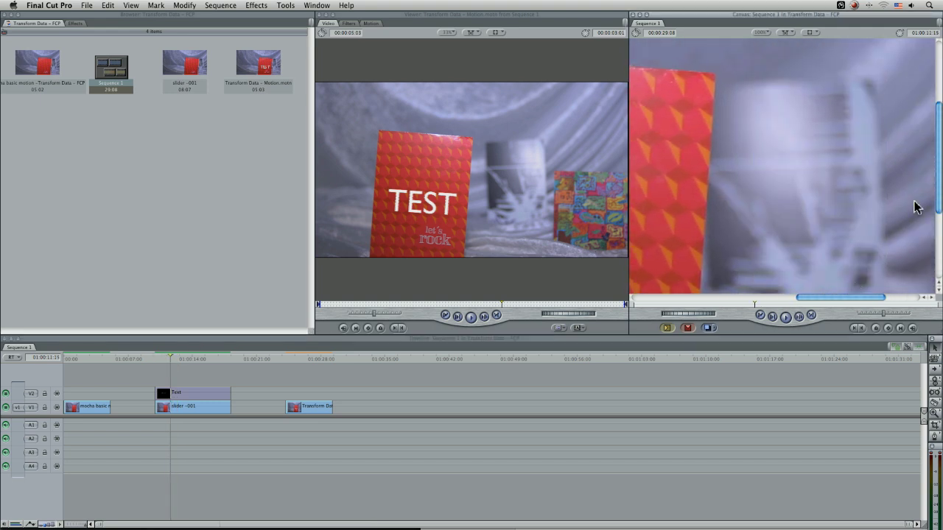
drag(939, 142, 916, 93)
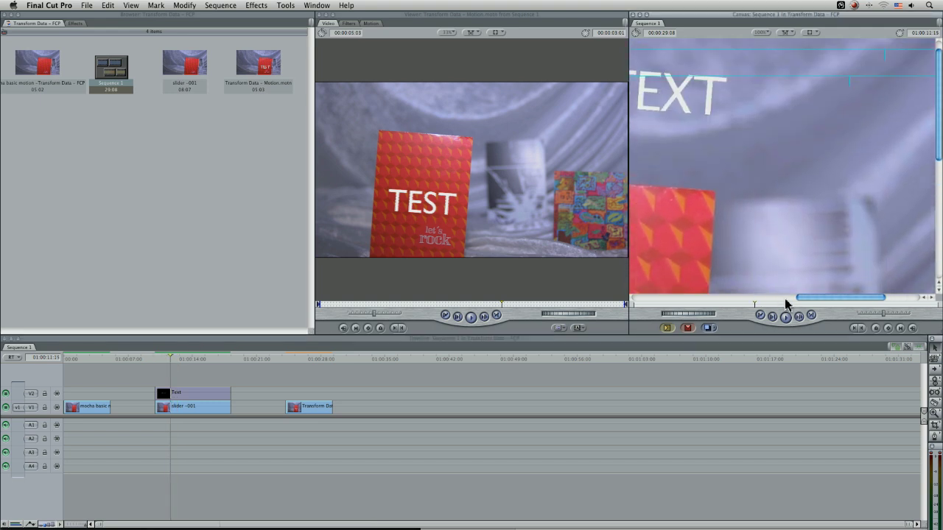
drag(807, 299, 752, 298)
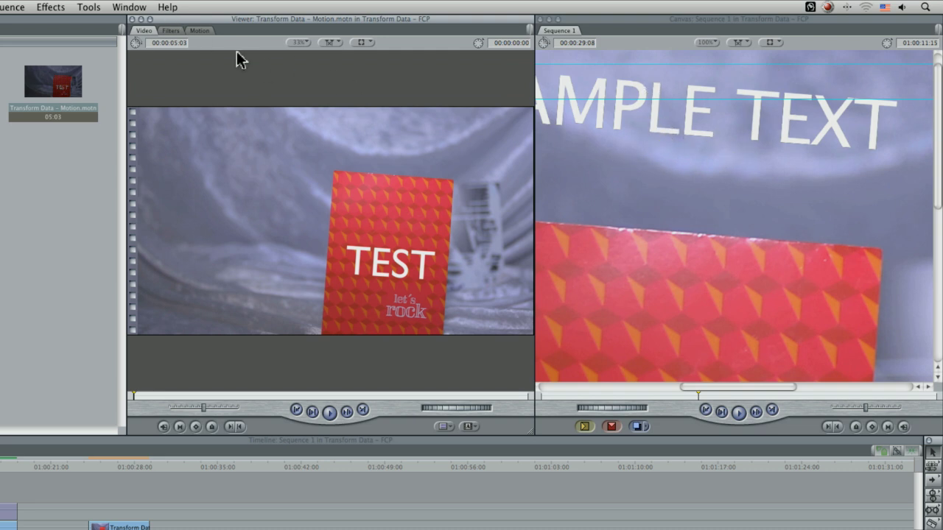
- Check the clip's motion parameters, then view the TEST clip at 100% to inspect its edges
click(200, 31)
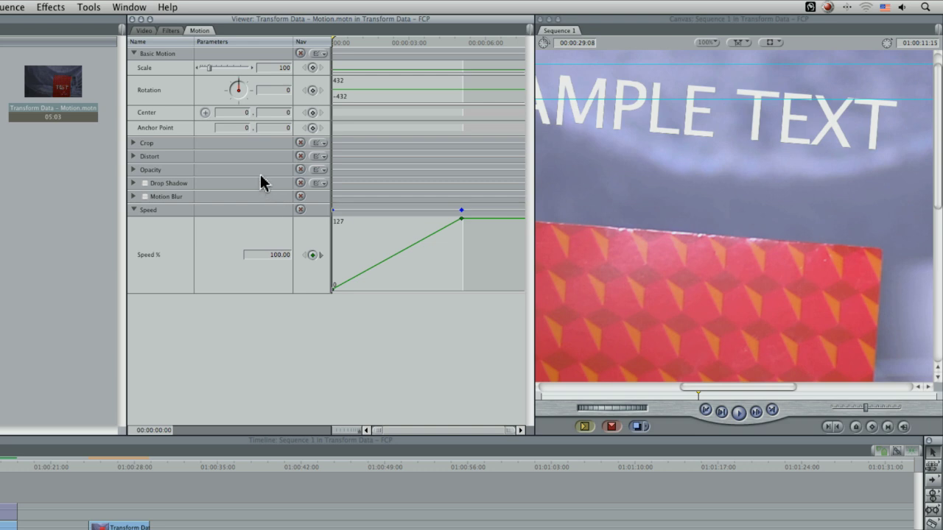
click(143, 30)
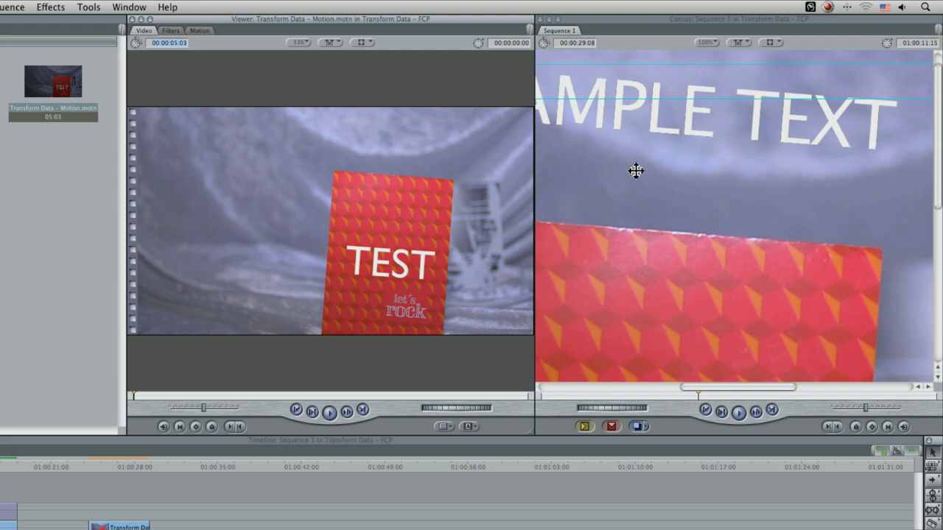
click(300, 42)
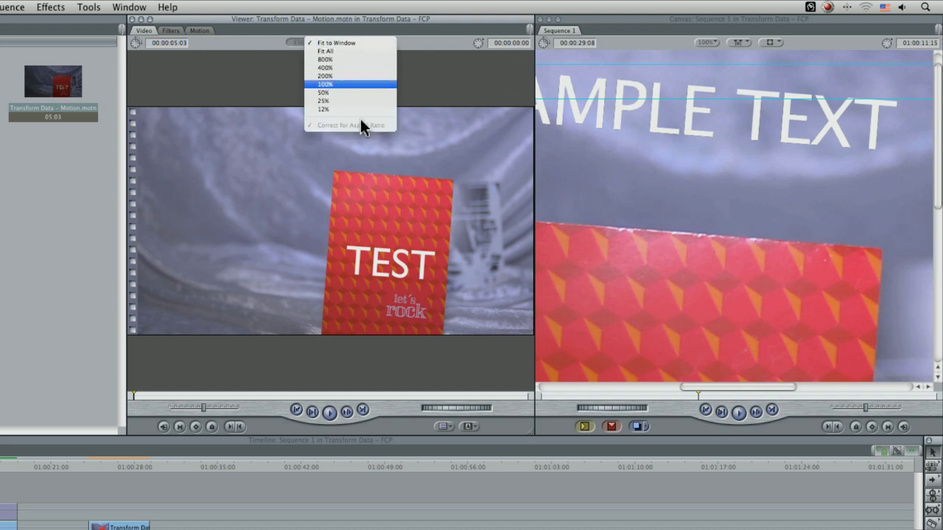
click(346, 84)
drag(524, 214, 438, 324)
drag(345, 386, 398, 385)
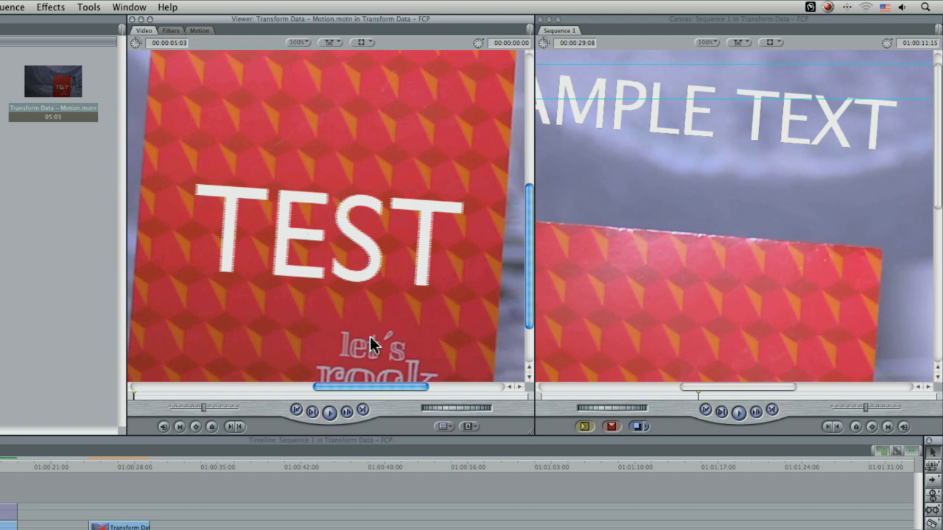
- In Motion, set the Transform Data project's Field Order to None in Project Properties
key(super+Tab)
key(Tab)
key(Tab)
key(Tab)
key(Tab)
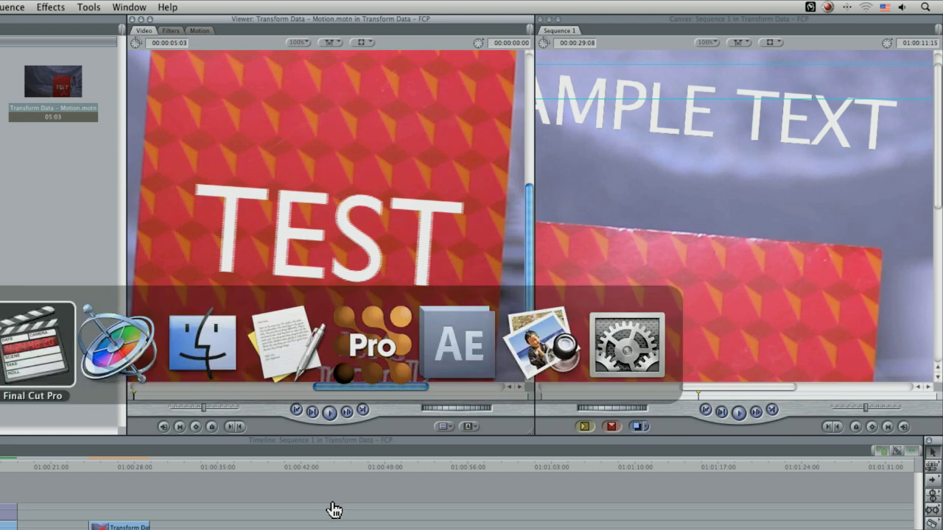
key(Tab)
click(87, 5)
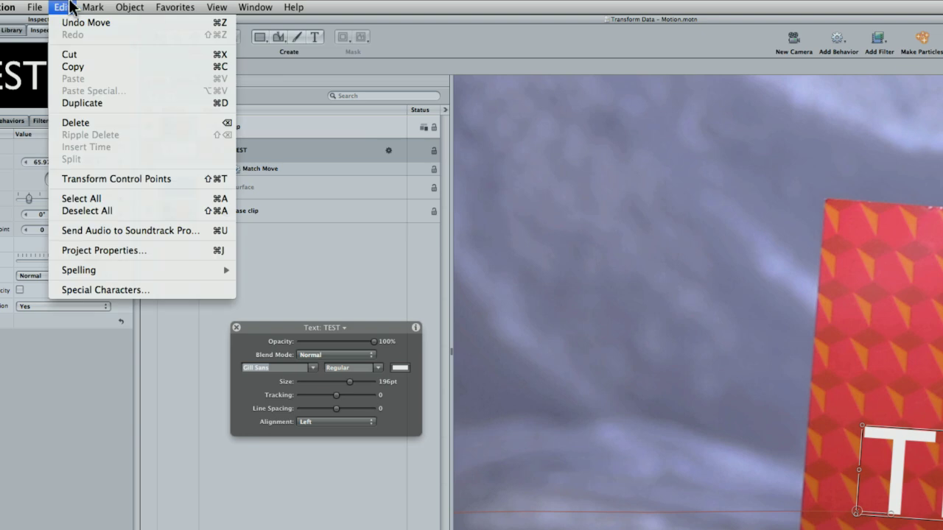
click(148, 190)
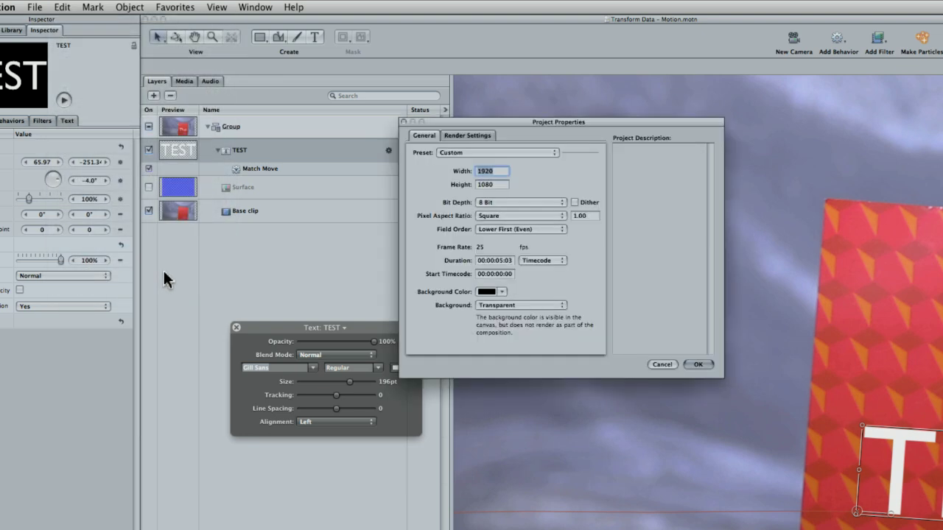
click(498, 227)
click(502, 209)
click(698, 364)
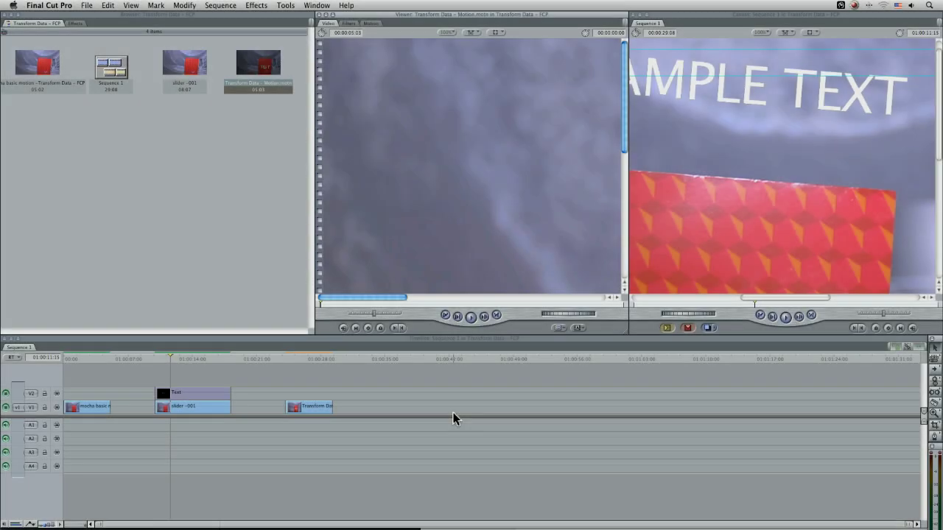
drag(627, 145, 606, 88)
drag(400, 296, 516, 297)
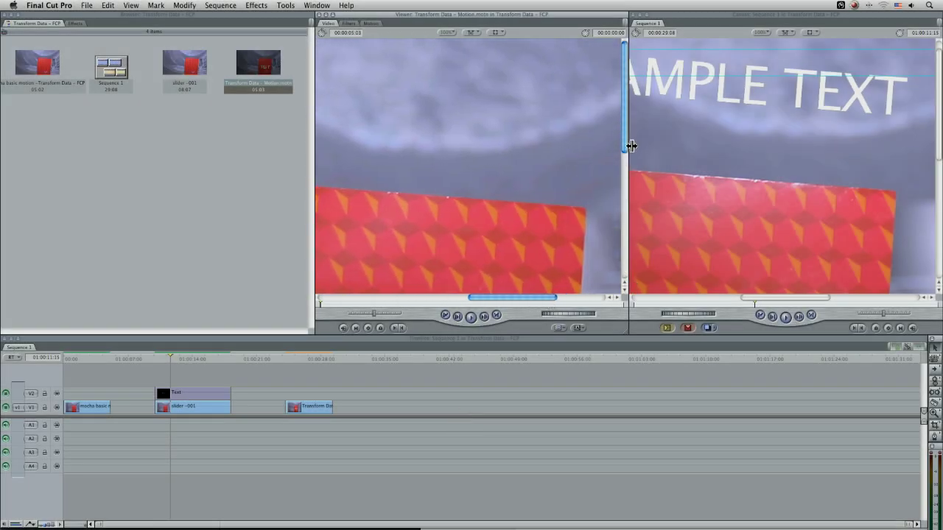
drag(626, 147, 624, 201)
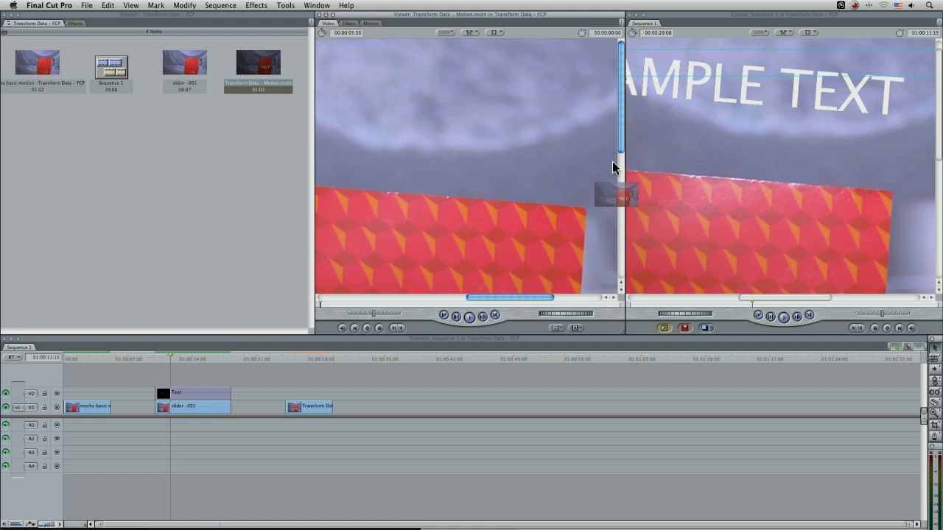
drag(622, 140, 616, 223)
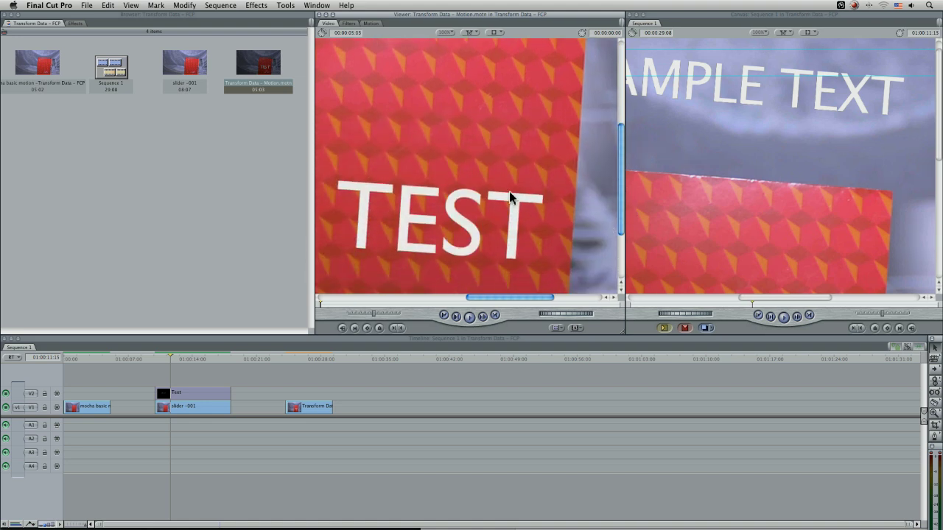